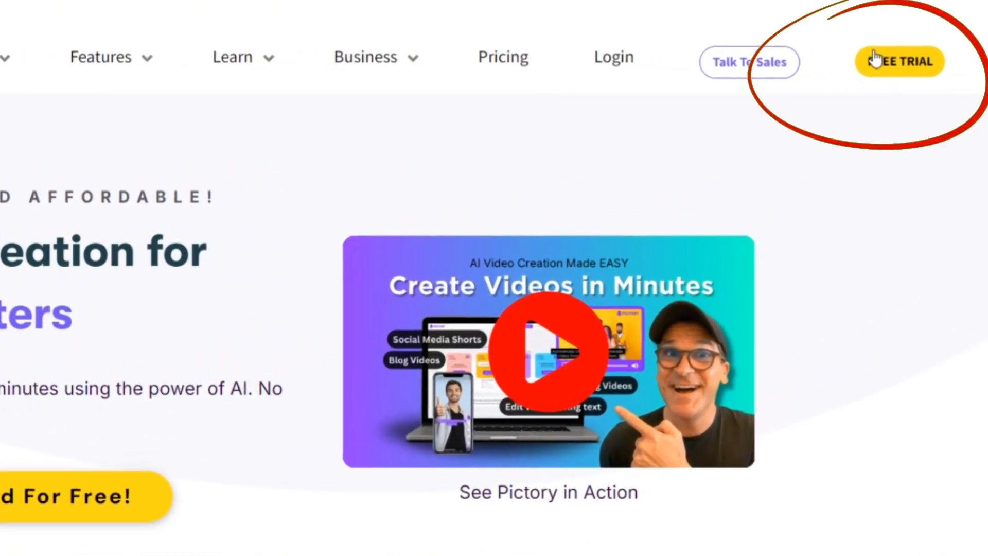
Sign up for the free trial with the existing Google account and start a Script to video project.
left_click(893, 66)
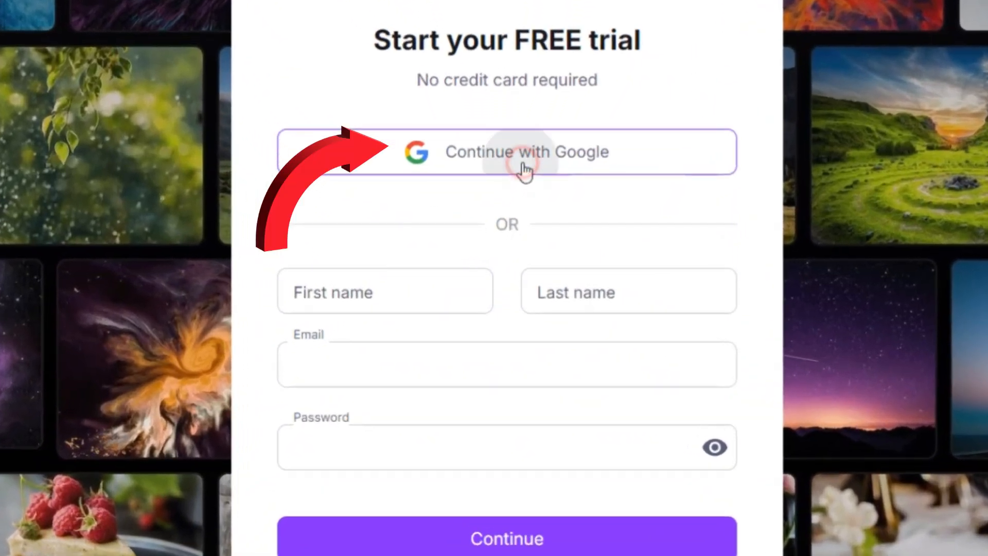
left_click(525, 171)
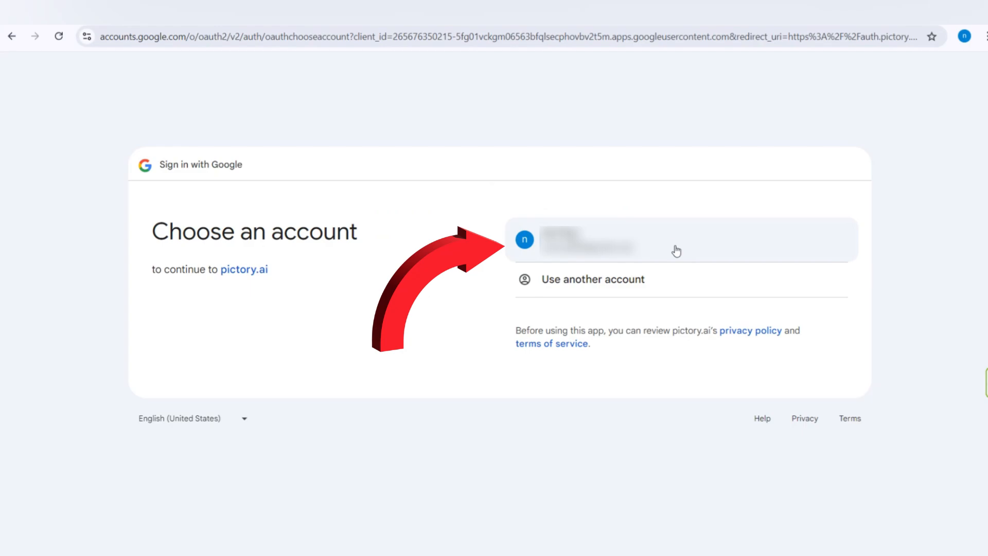
left_click(675, 251)
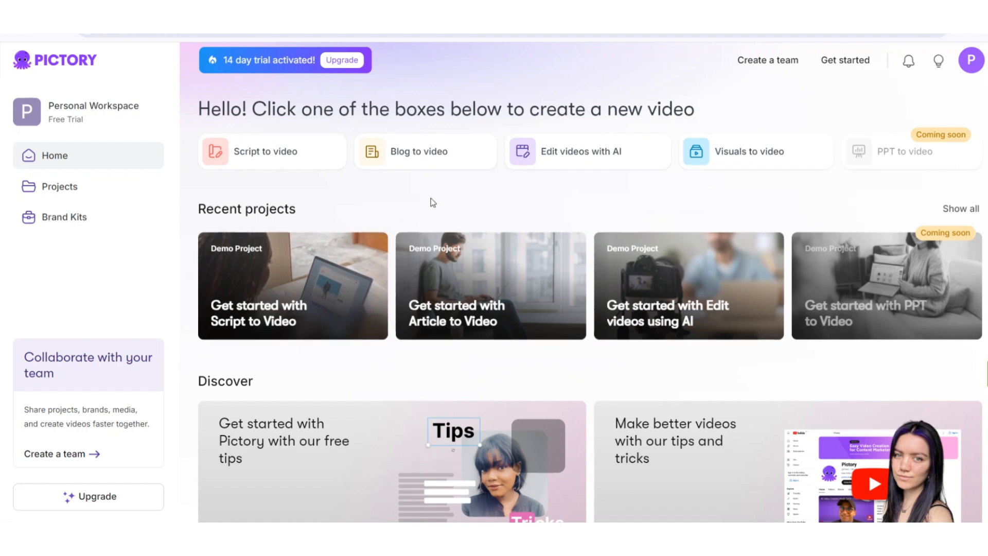
left_click(265, 160)
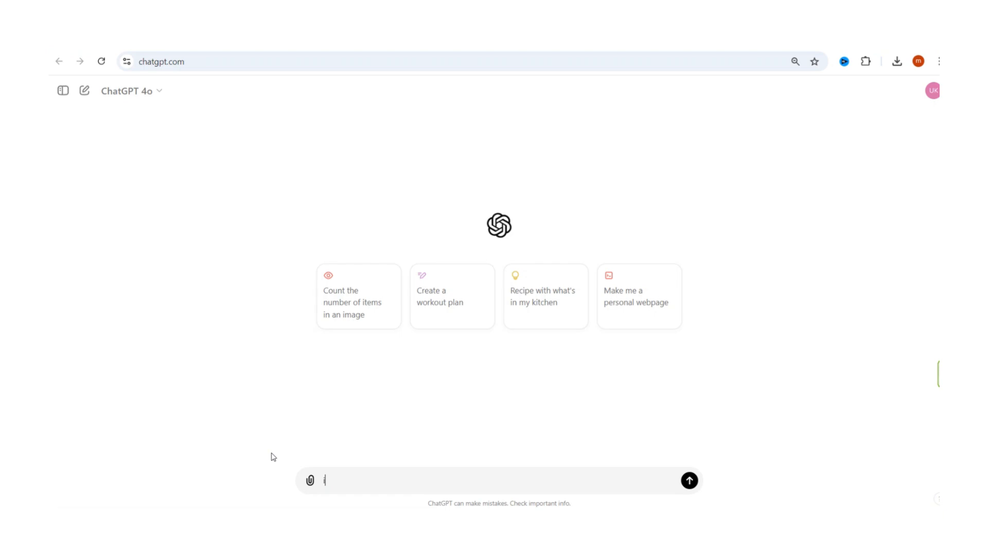
Switch to ChatGPT and write the prompt "i need a 200 word essay on yoga".
type("i need ")
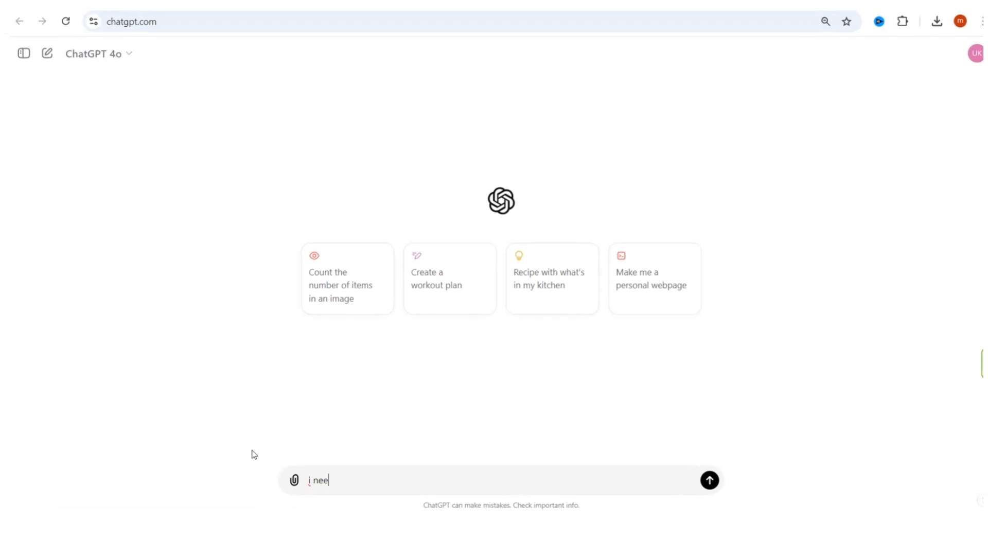
type("a 200 word ")
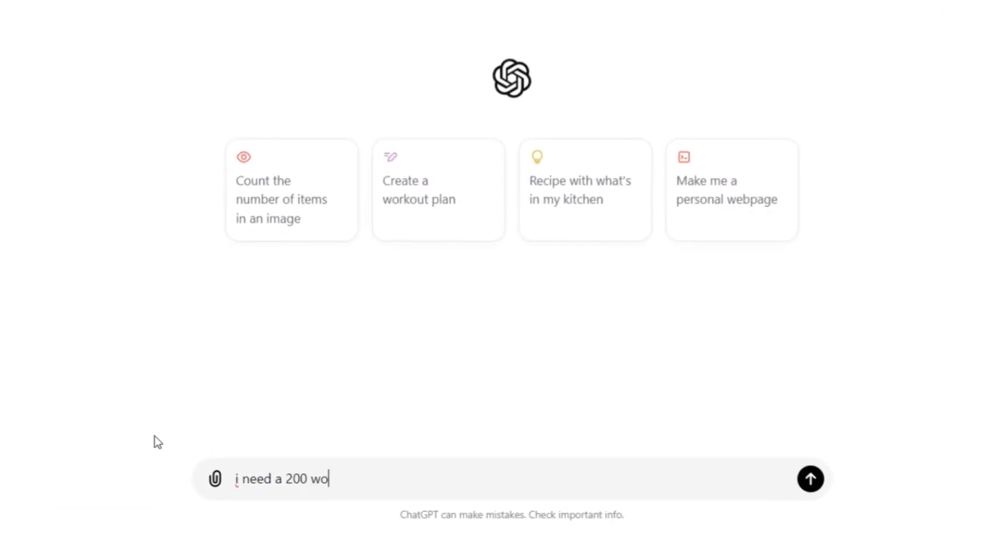
type("essay i")
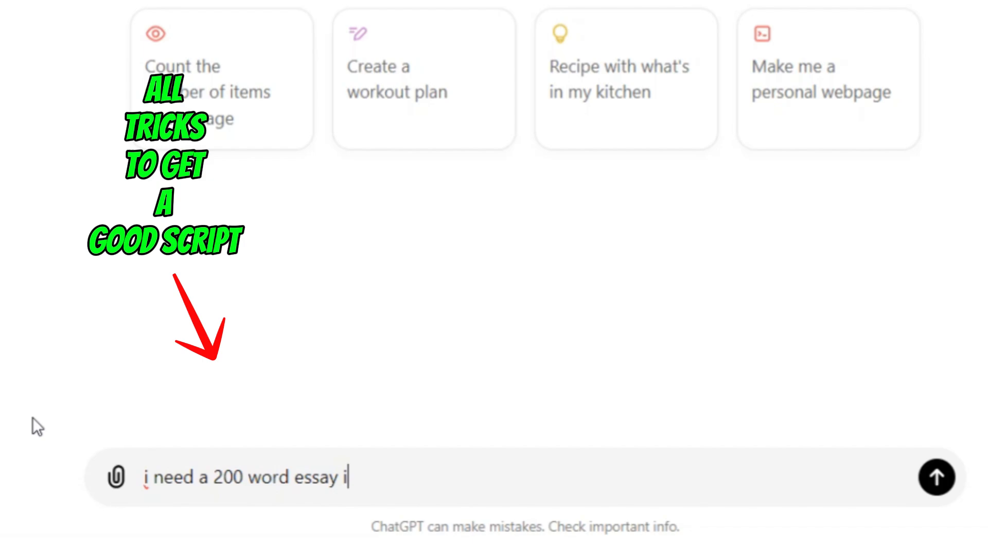
key("BackSpace")
type("on yoga")
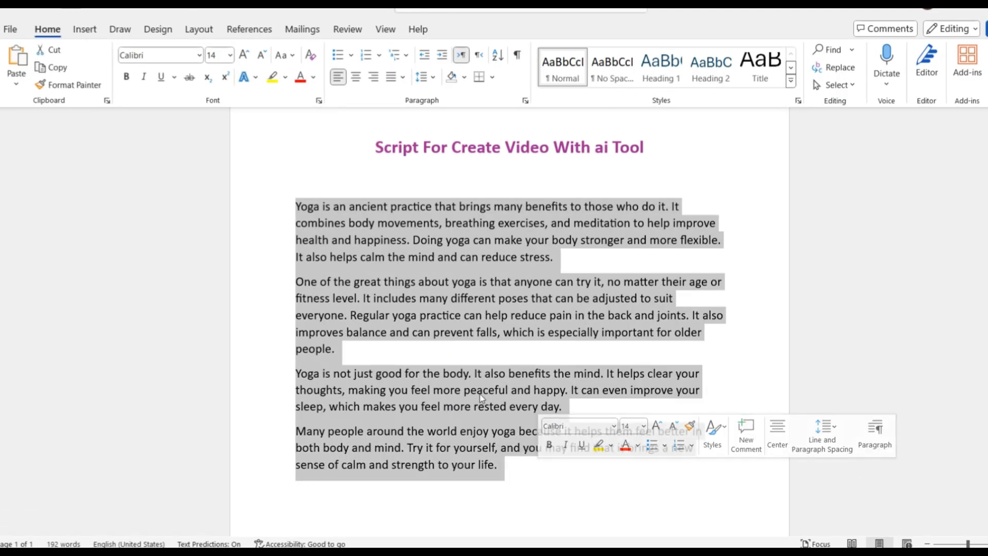
Copy the four selected yoga paragraphs from the Word document and paste them into Pictory's script editor.
right_click(482, 399)
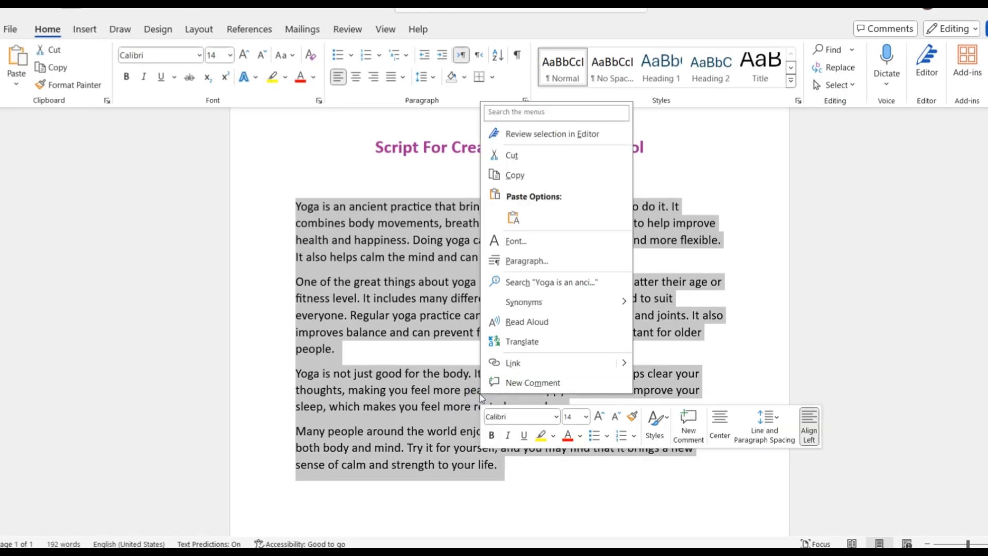
left_click(512, 174)
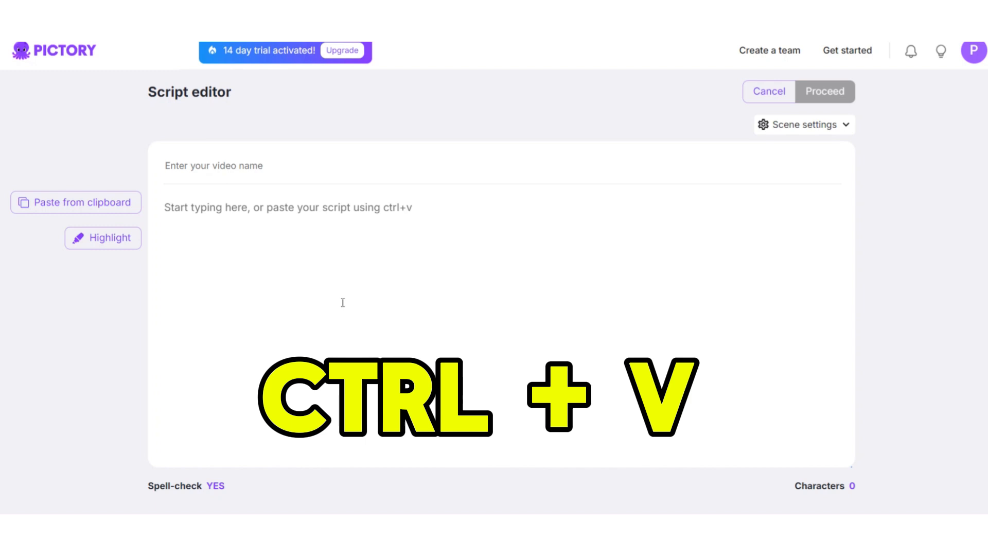
key("ctrl+v")
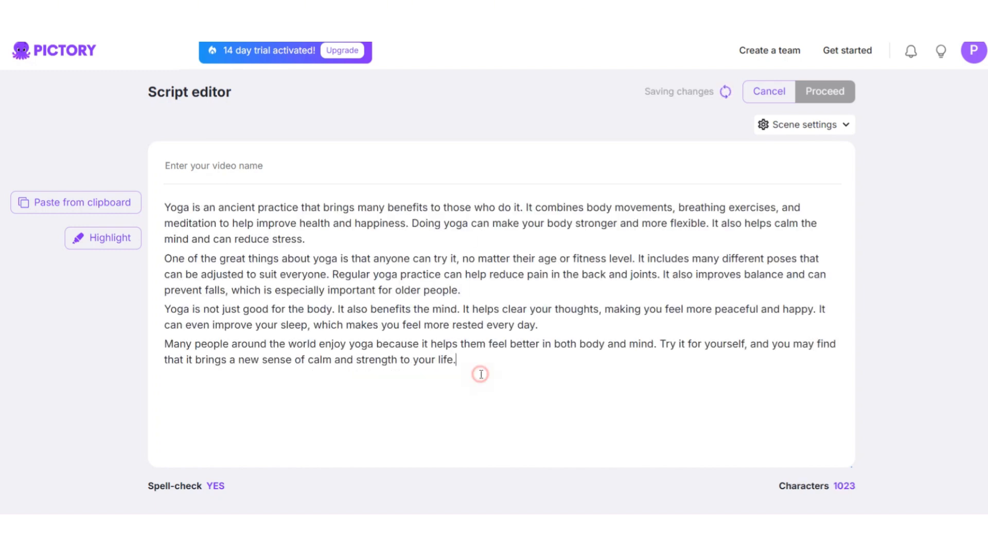
Name the video "title here !" above the pasted yoga script.
left_click(190, 169)
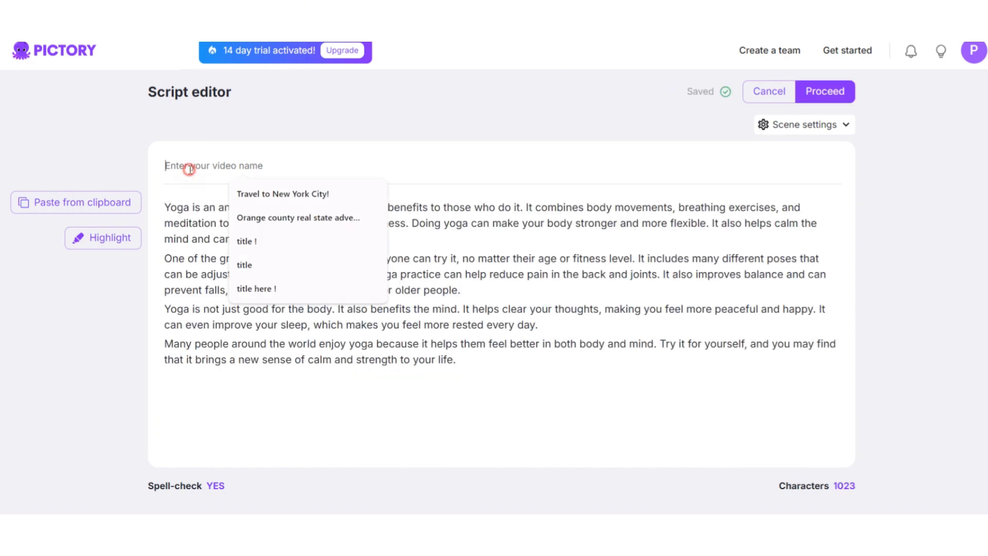
type("tit")
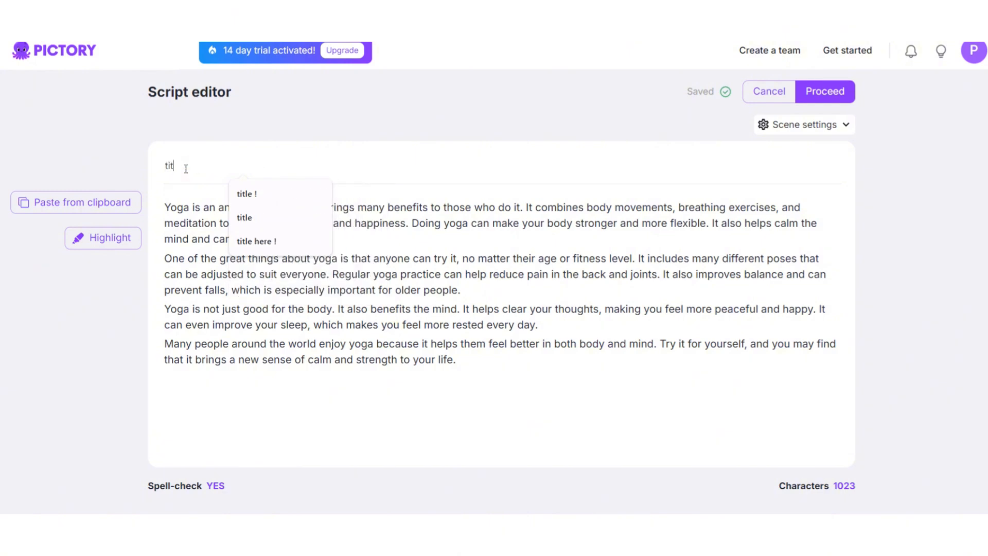
type("le here !")
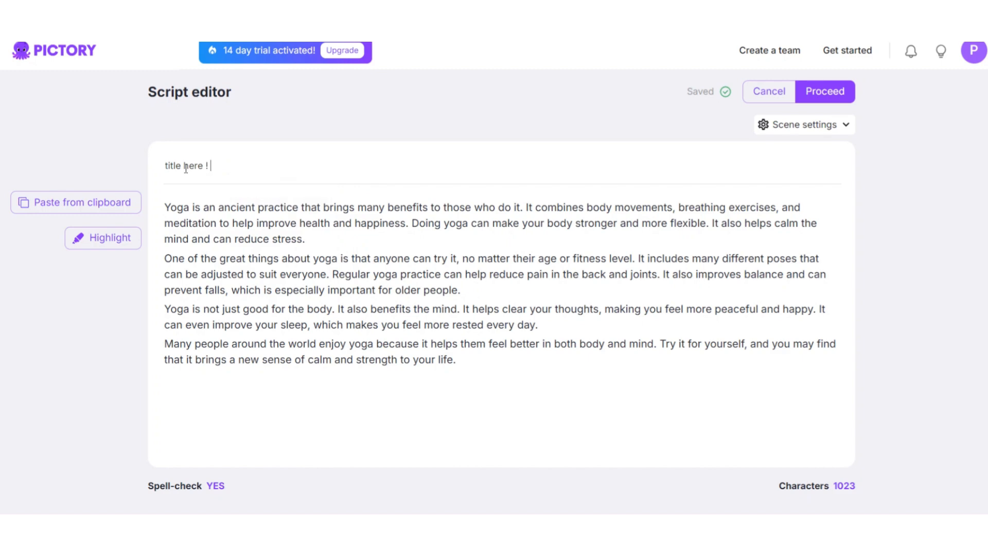
left_click(509, 358)
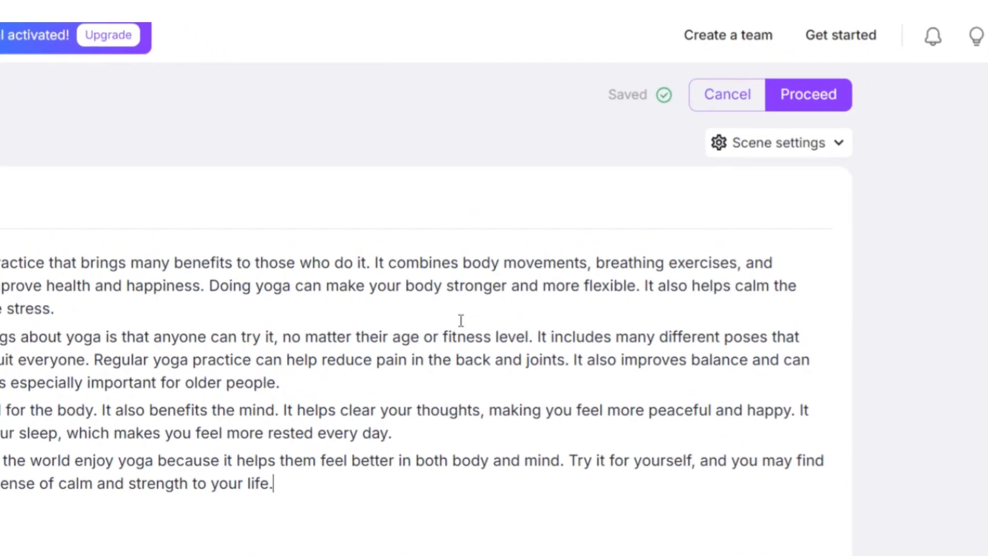
Keep Auto highlight keywords on and create new scenes on Both in the scene settings, proceeding to the storyboard.
left_click(705, 148)
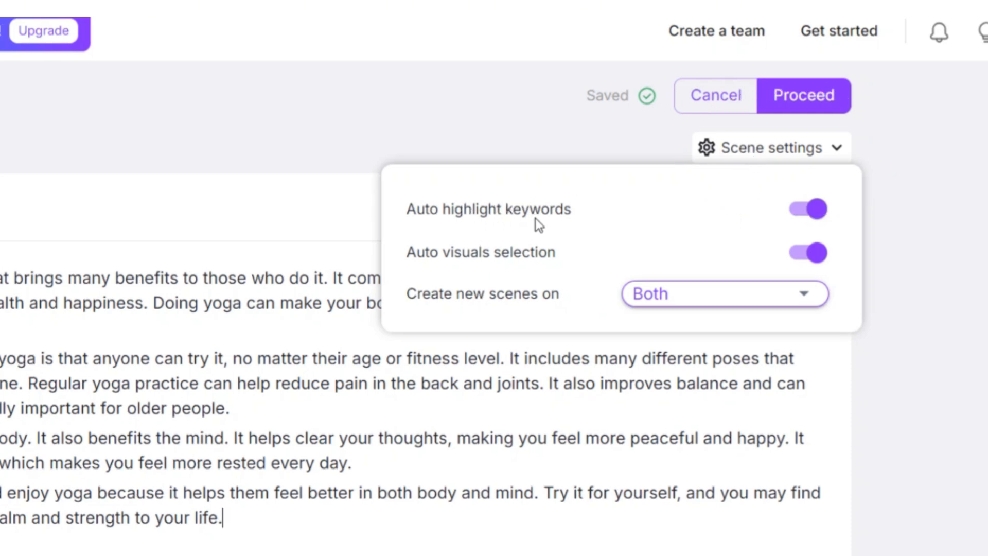
left_click(792, 210)
left_click(792, 210)
left_click(697, 302)
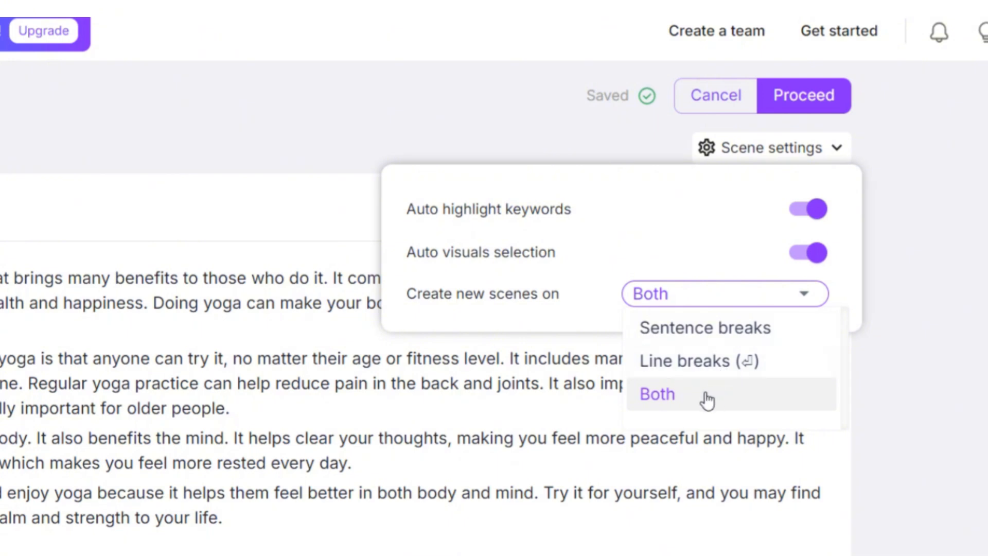
left_click(677, 397)
left_click(822, 97)
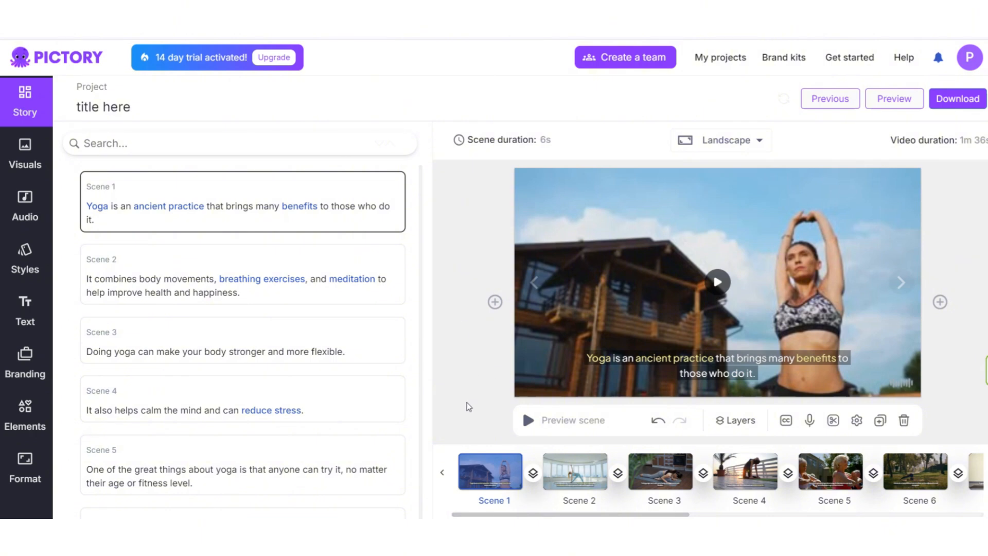
Review the generated visuals and captions of scenes 2 through 6 in the storyboard.
left_click(590, 486)
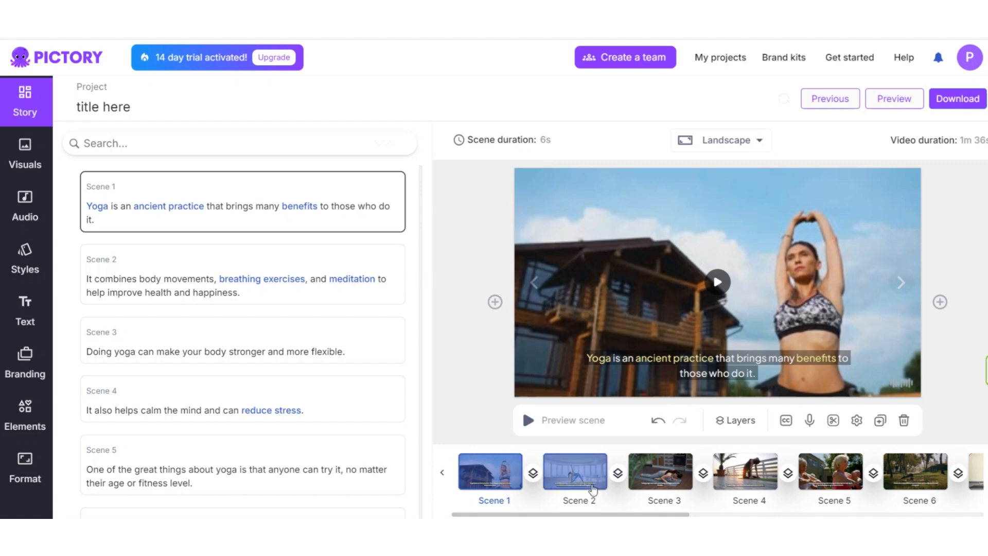
left_click(665, 484)
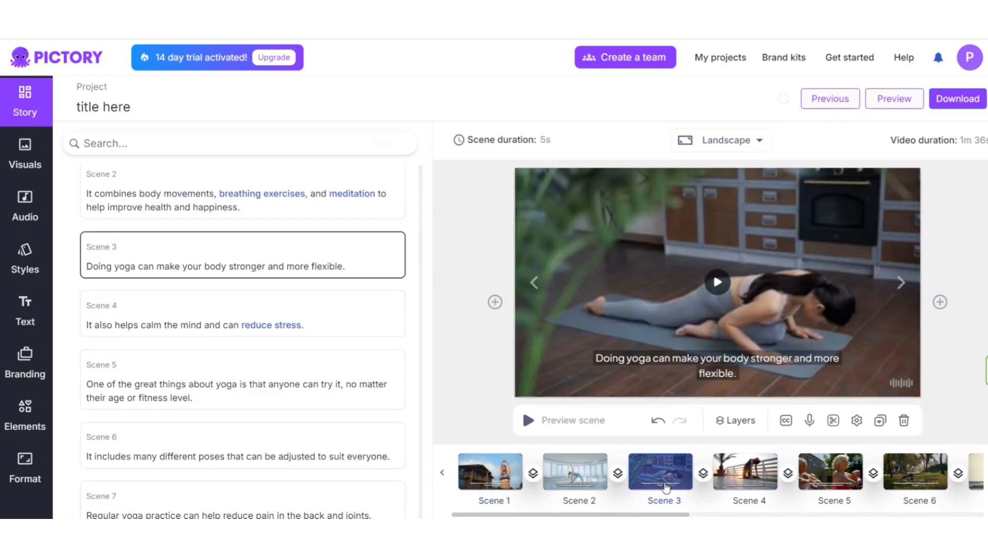
left_click(746, 484)
left_click(836, 485)
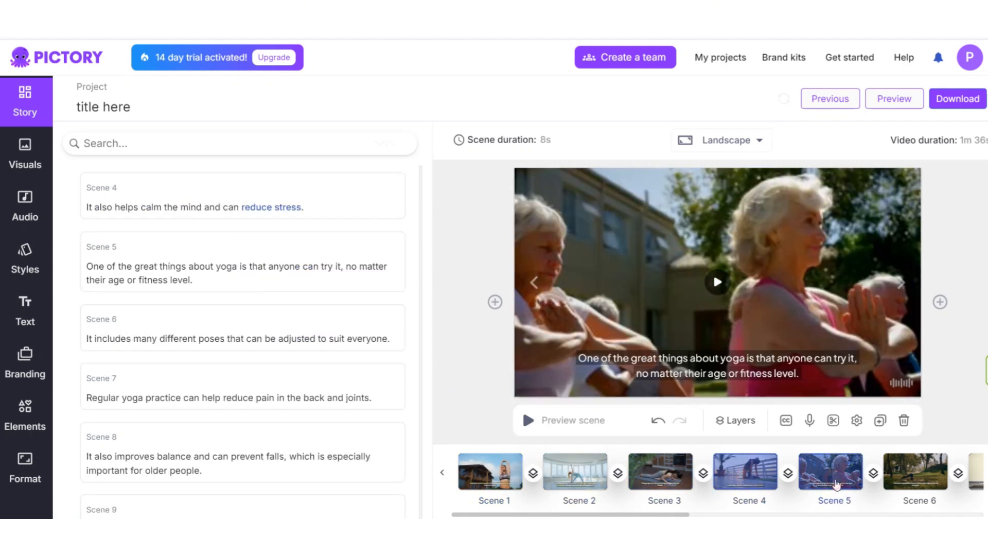
left_click(911, 485)
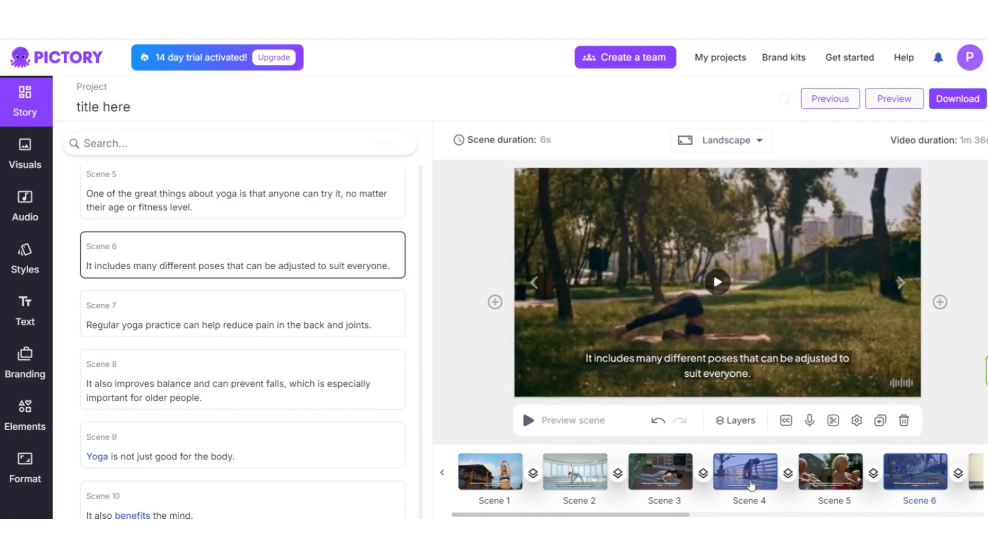
Select the background visual of Scene 4 and browse the visuals library for the suggested keyword "mind".
left_click(751, 484)
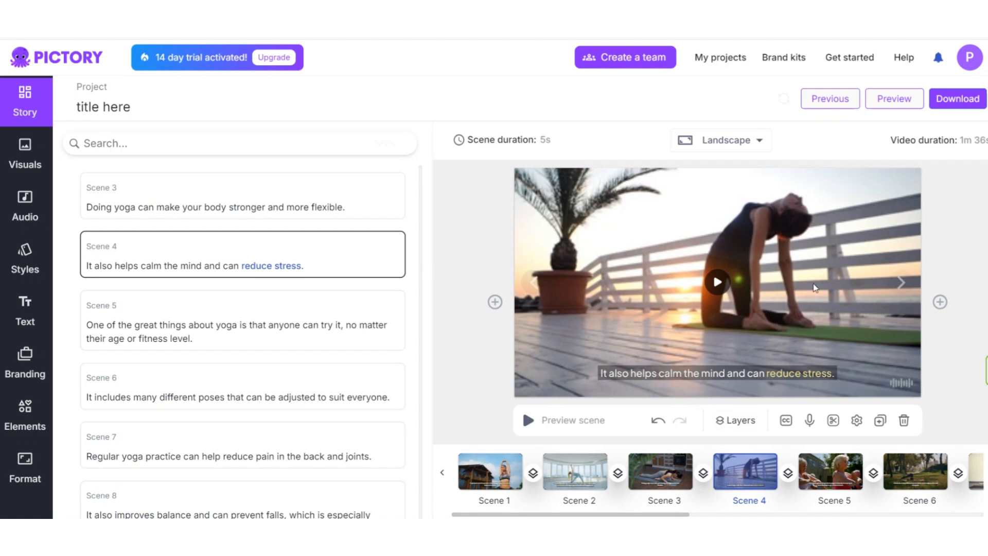
left_click(546, 244)
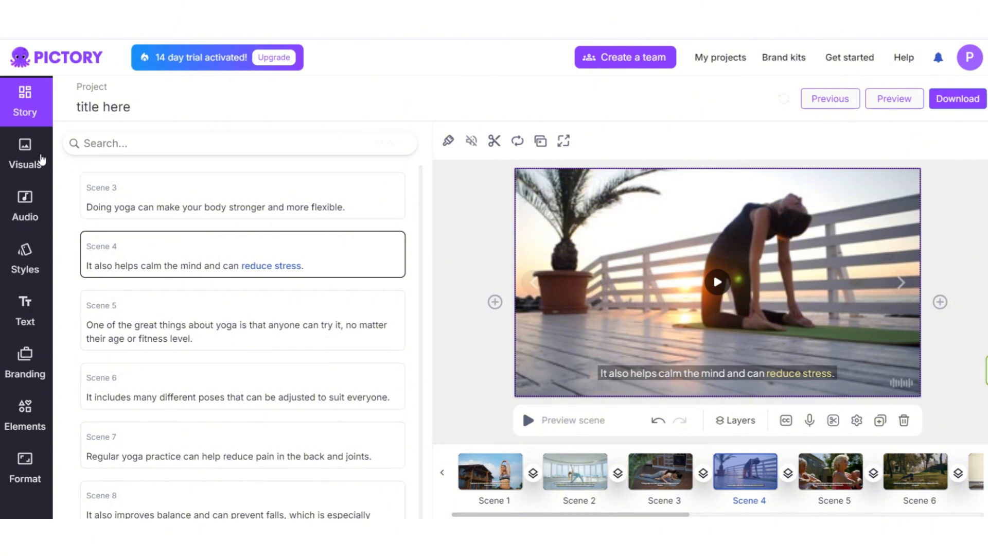
left_click(22, 164)
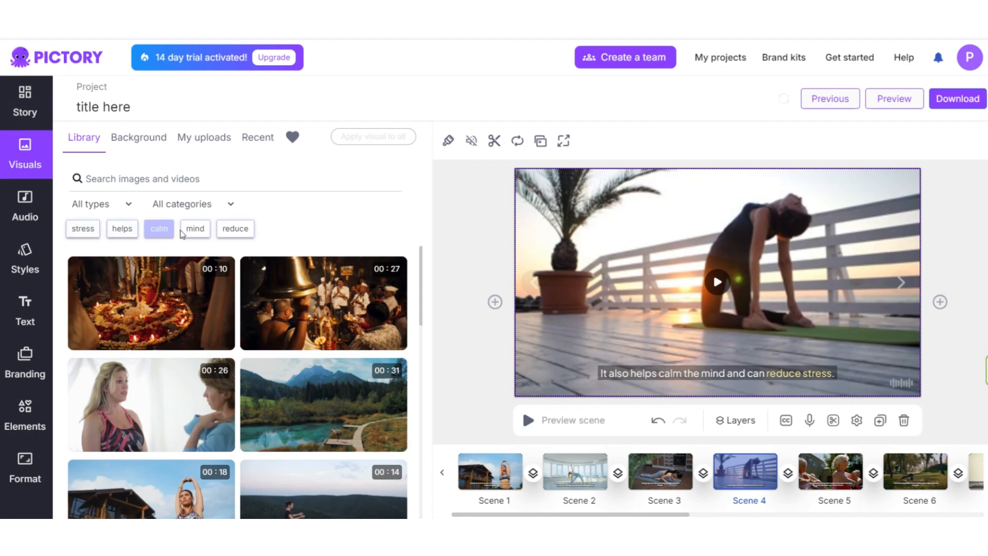
left_click(194, 232)
scroll(177, 318, "down", 3)
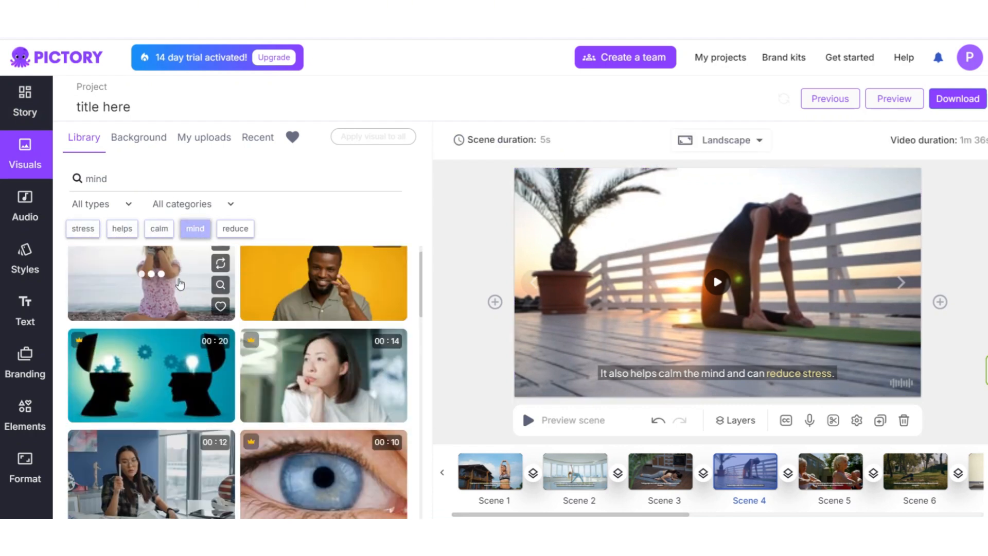
scroll(177, 353, "up", 1)
scroll(176, 396, "down", 3)
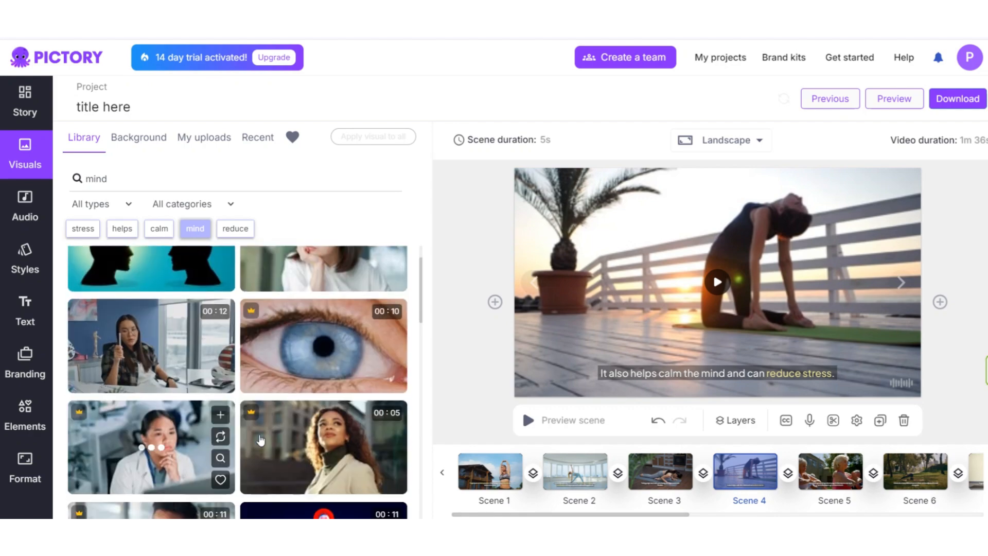
scroll(174, 438, "down", 5)
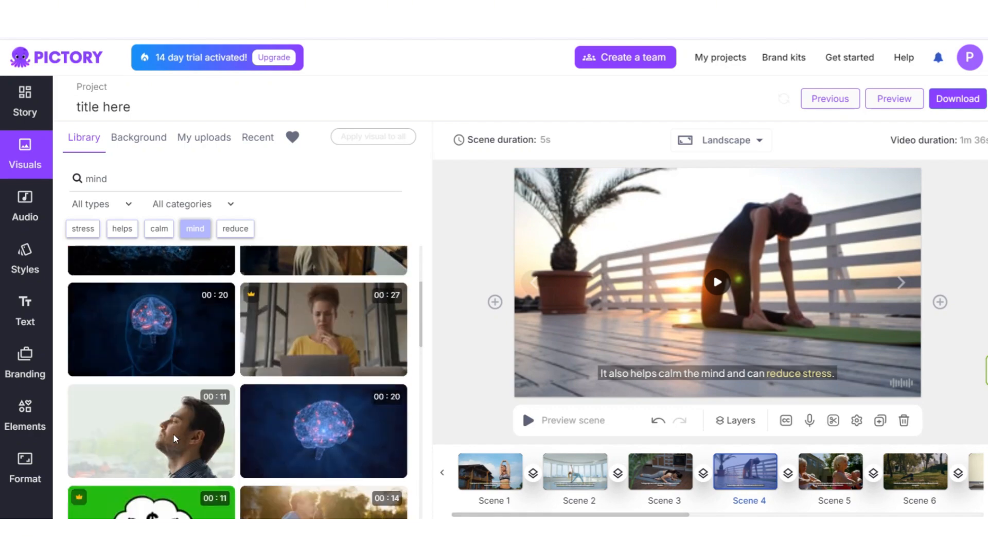
Search the visuals library for "yoga" and replace Scene 4's visual with the clip of a woman meditating on a garden lawn.
double_click(129, 184)
type("yoga")
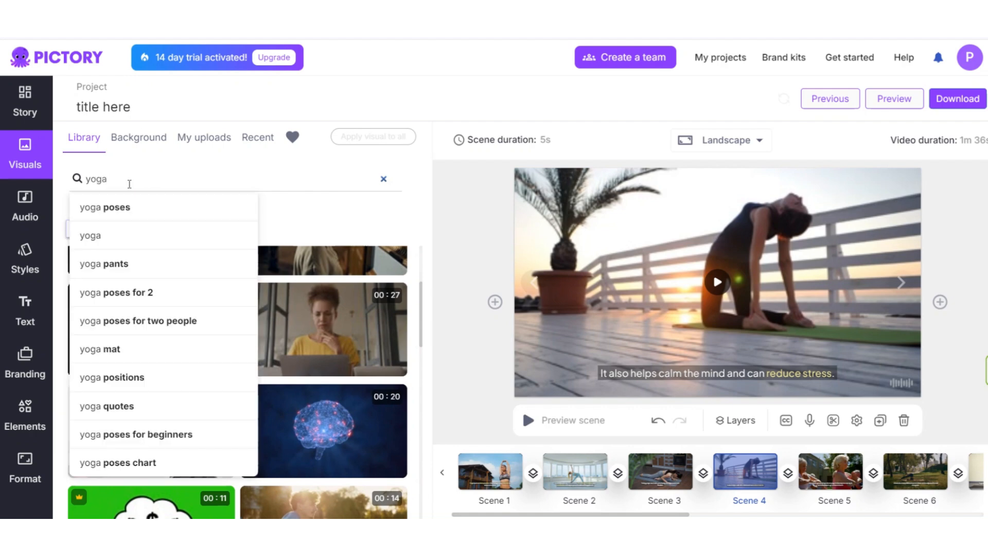
key("Return")
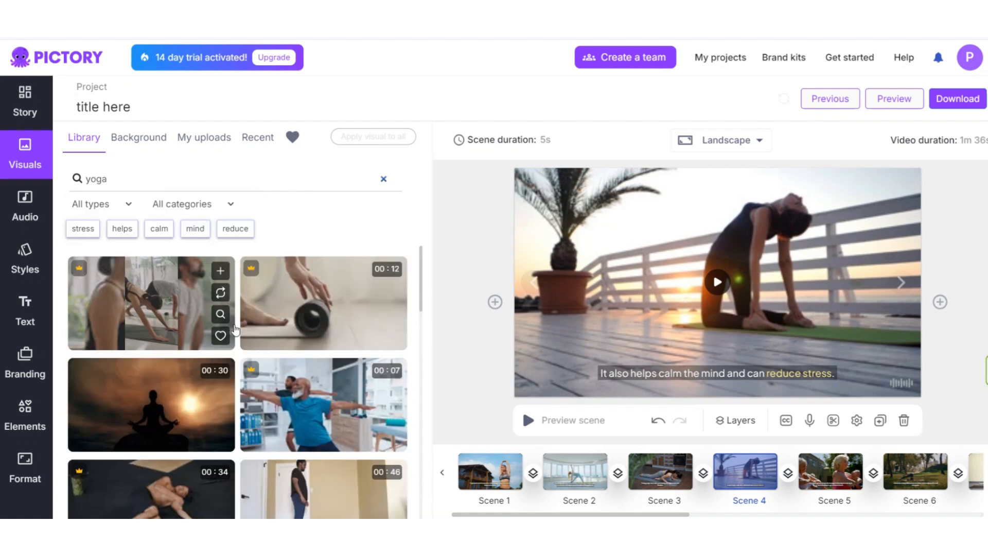
scroll(237, 348, "down", 4)
scroll(237, 347, "down", 8)
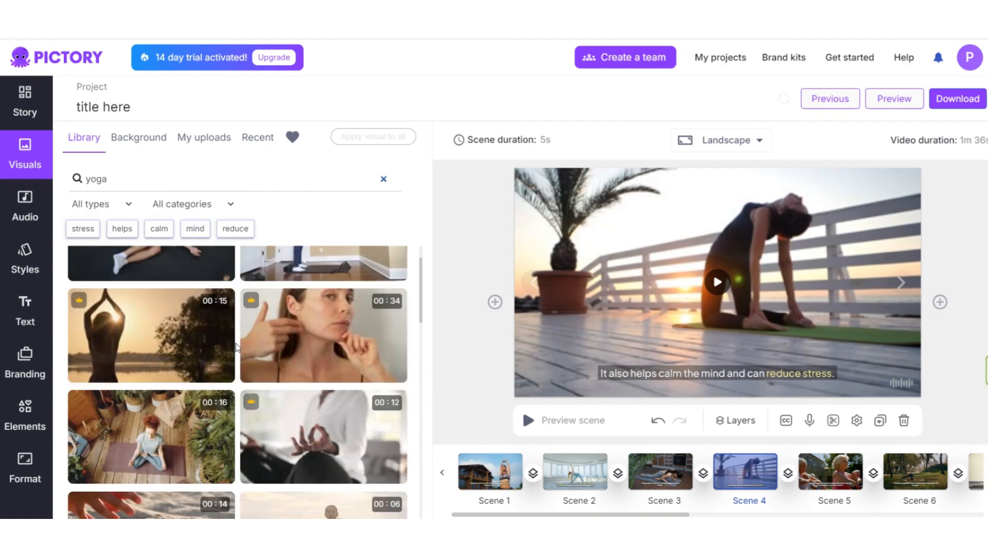
scroll(237, 347, "down", 8)
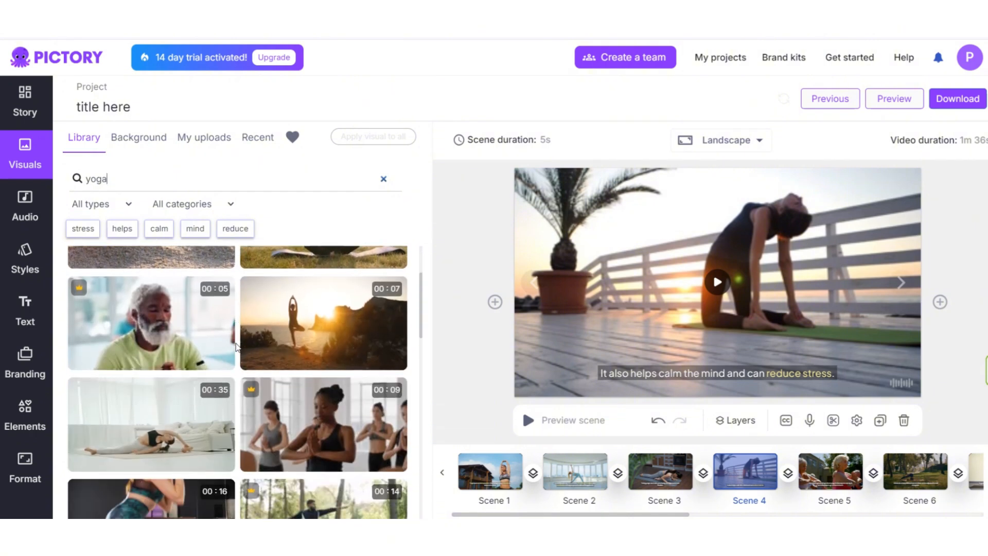
scroll(237, 347, "down", 8)
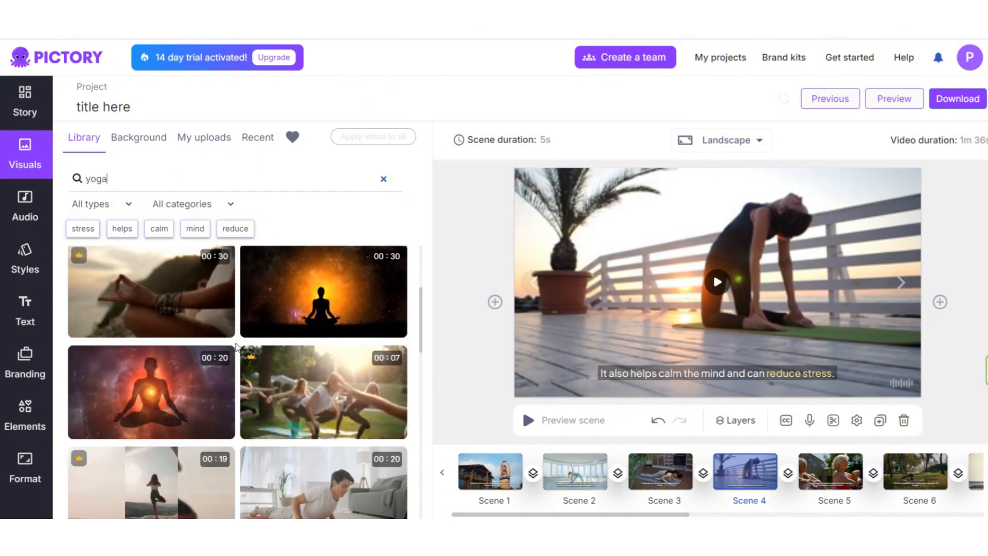
scroll(236, 347, "down", 8)
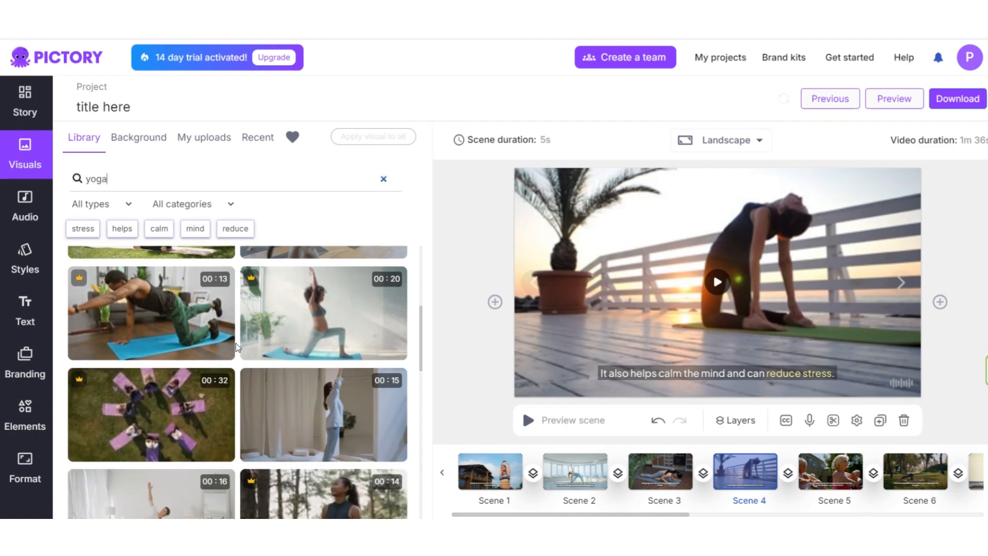
scroll(238, 348, "up", 3)
left_click(162, 329)
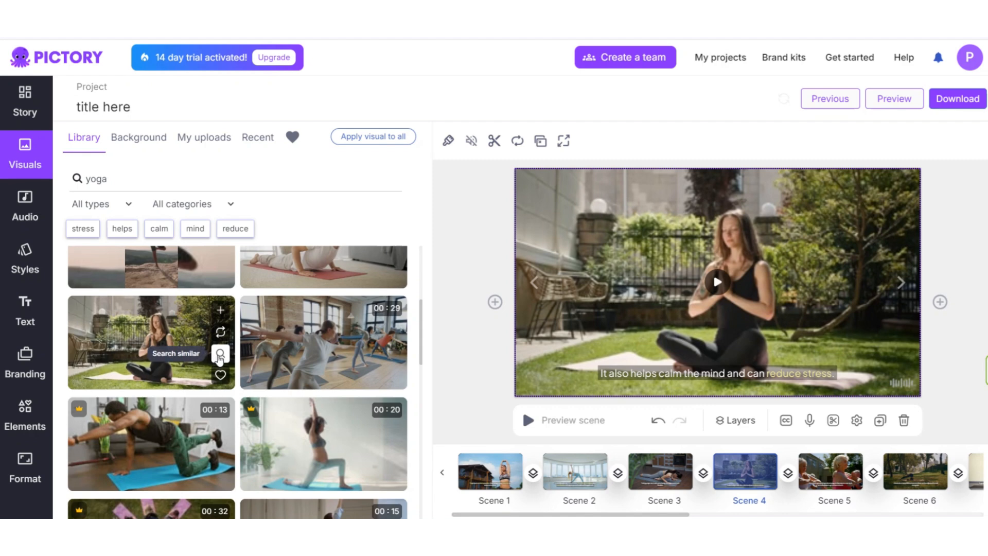
Search the library for visuals similar to the garden meditation clip and browse the suggestions for Scene 4.
left_click(220, 354)
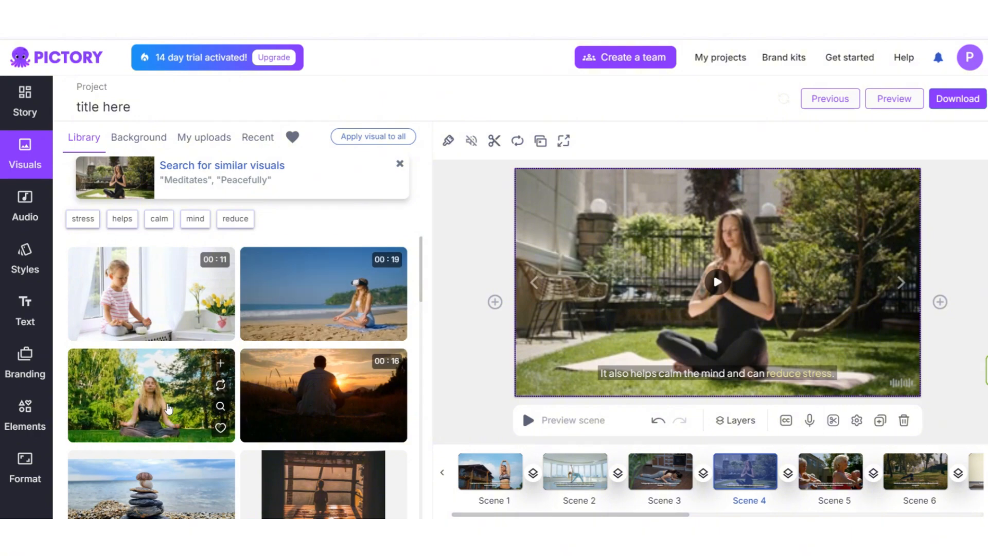
scroll(168, 408, "down", 8)
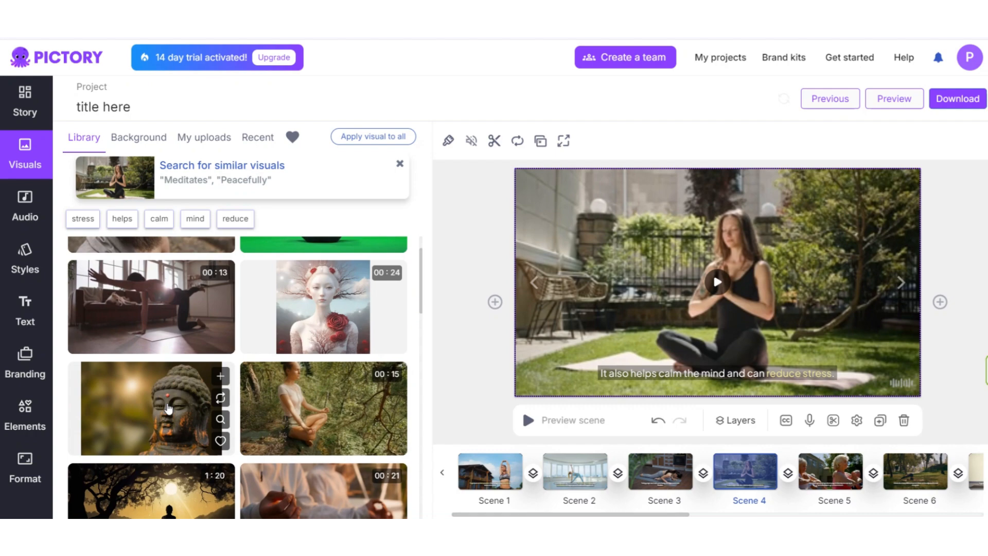
scroll(168, 408, "down", 5)
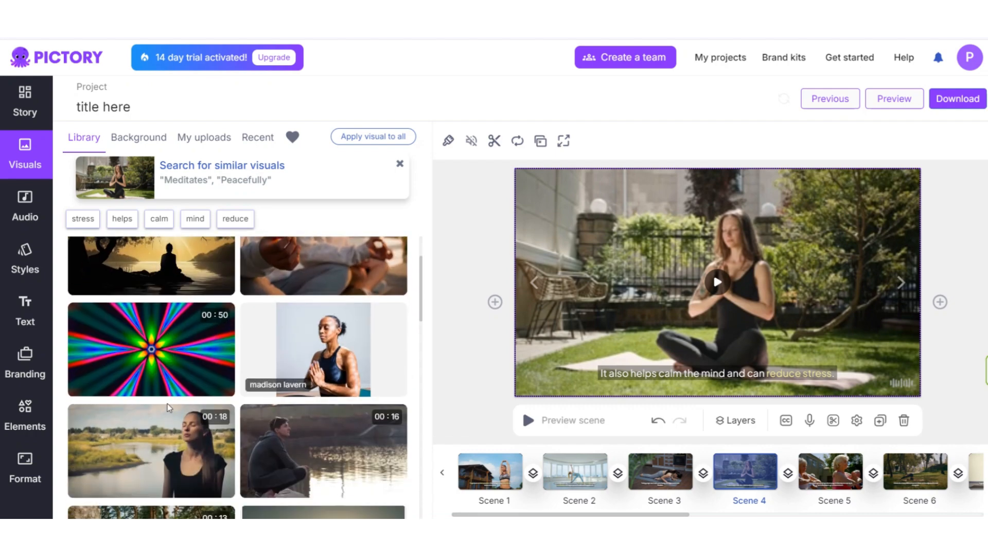
scroll(168, 408, "down", 3)
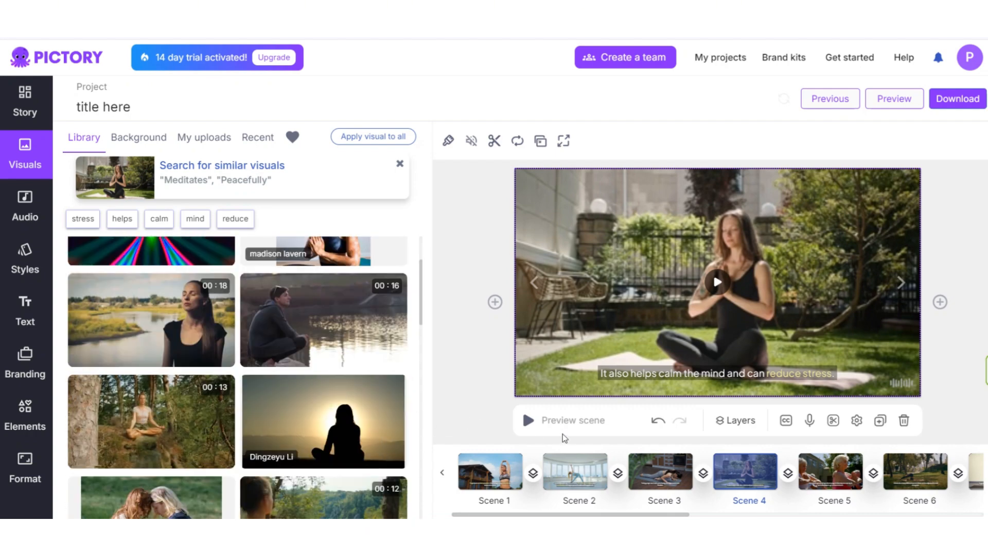
Examine the font, font size and text emphasis options available for the caption of Scene 3.
left_click(700, 376)
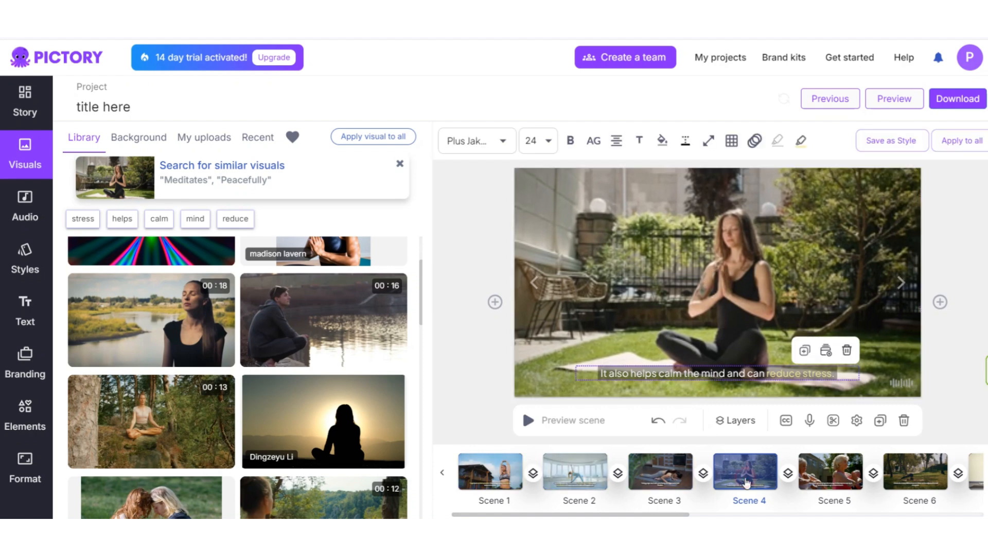
left_click(664, 476)
left_click(705, 361)
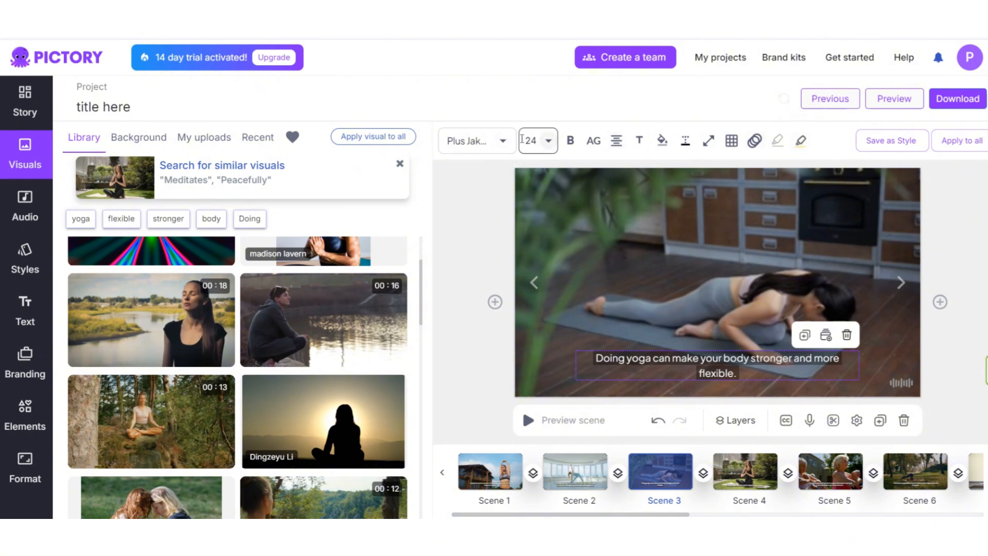
left_click(505, 140)
left_click(549, 141)
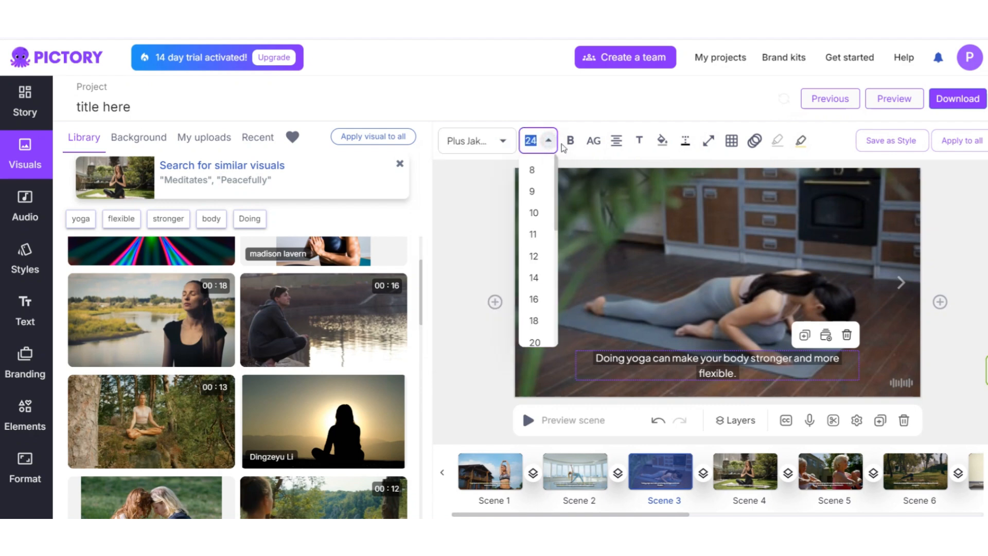
left_click(570, 141)
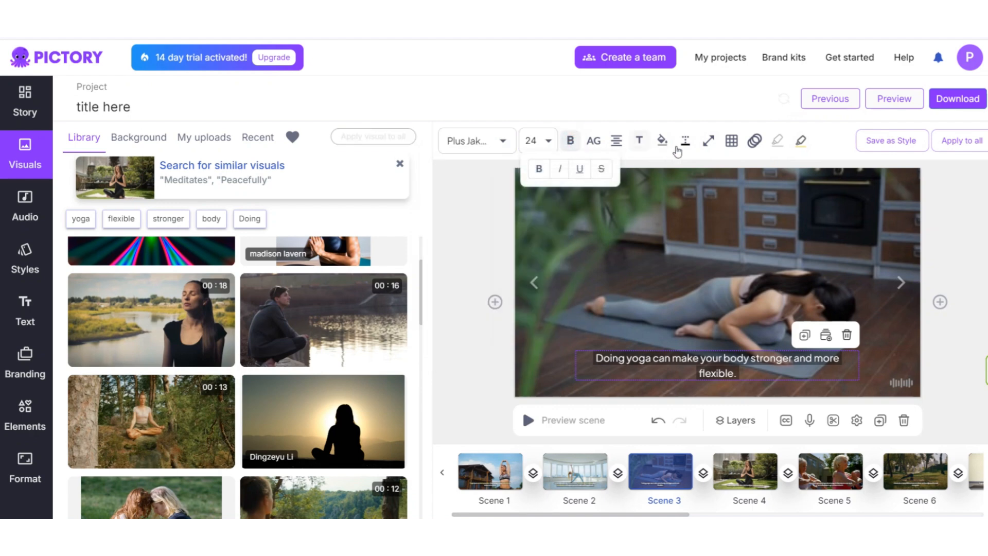
left_click(482, 200)
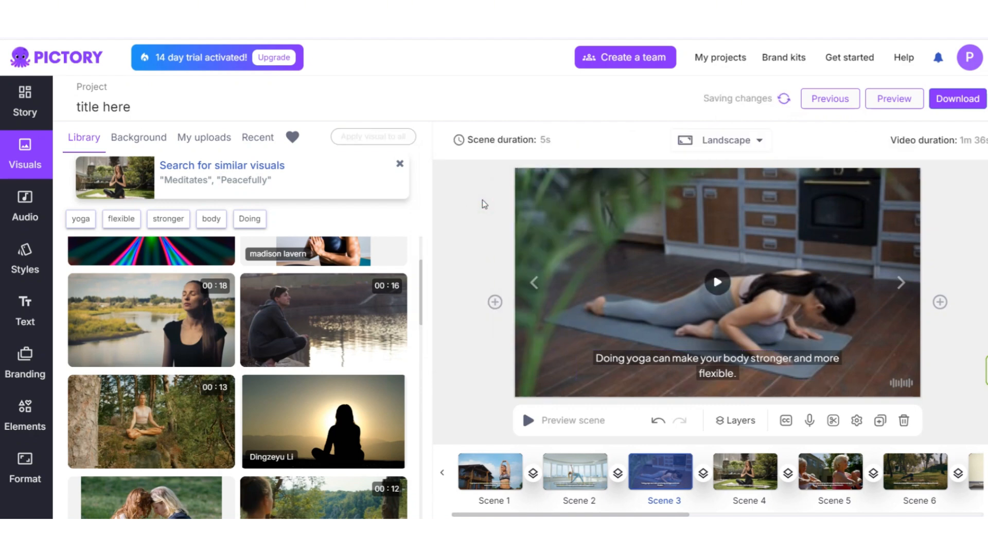
Apply the Simplistic text style to the Scene 3 caption and extend it to all scenes.
left_click(716, 370)
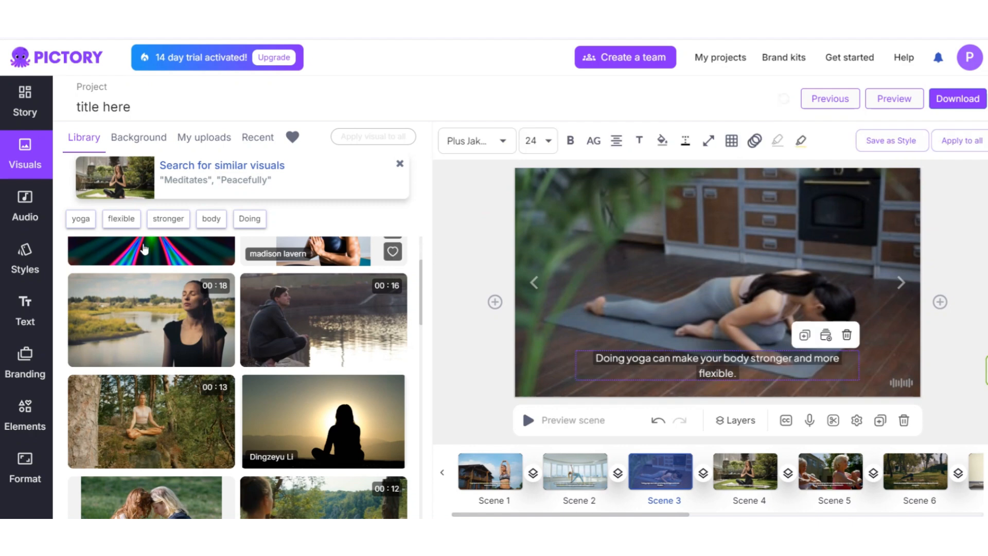
left_click(25, 260)
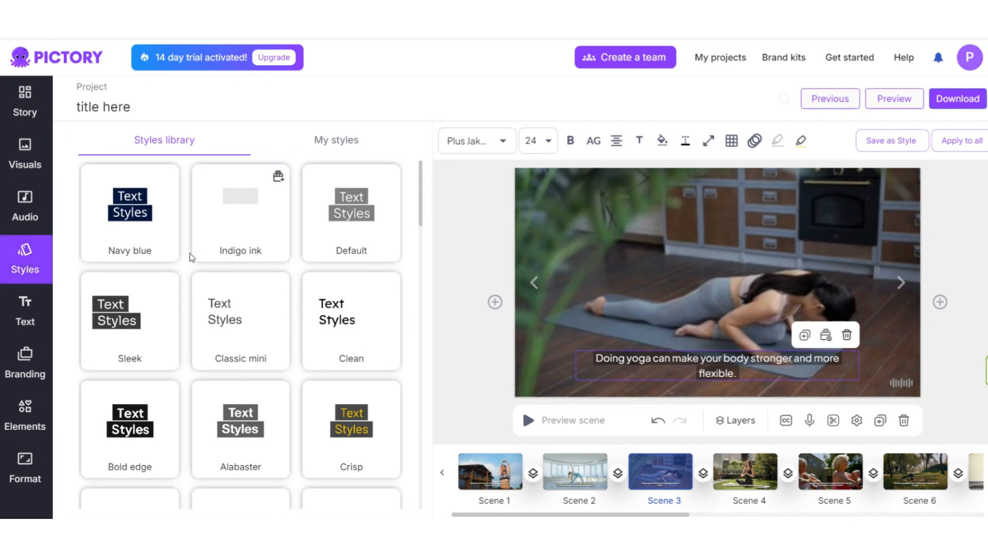
scroll(189, 254, "down", 10)
scroll(189, 258, "down", 8)
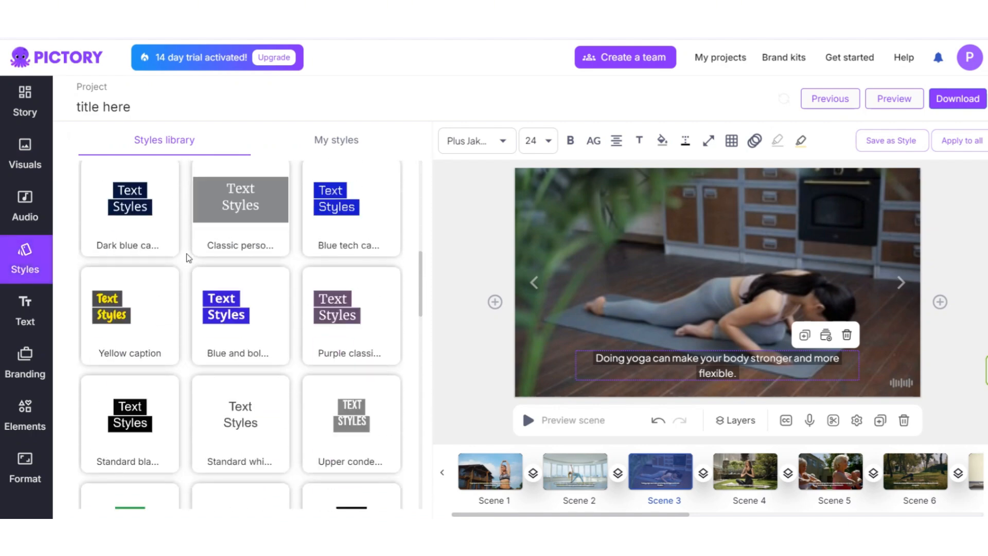
scroll(189, 257, "down", 1)
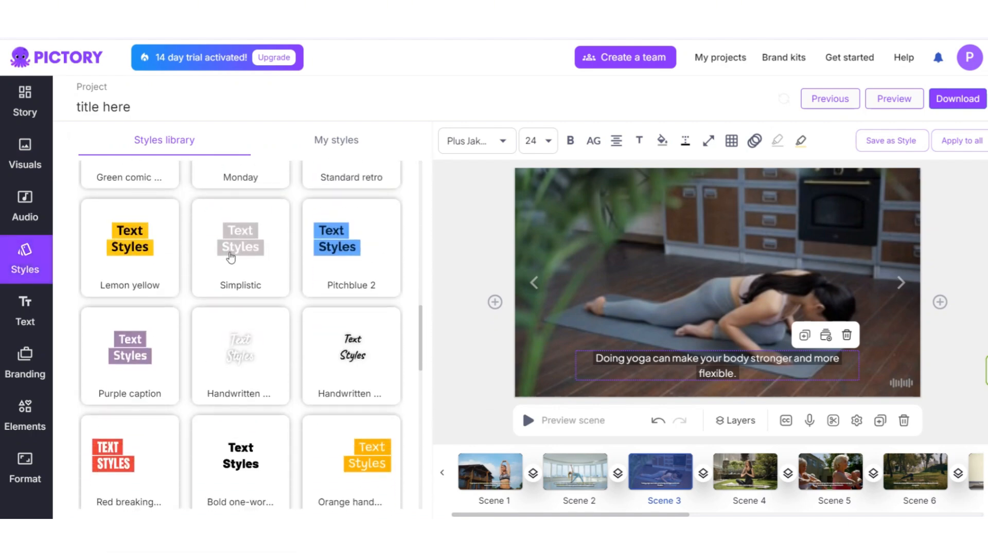
left_click(235, 255)
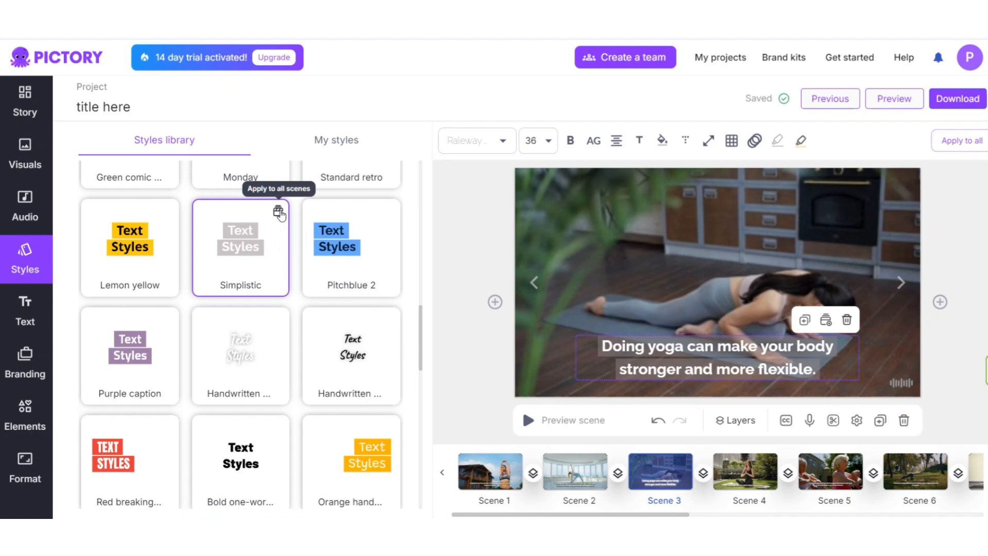
left_click(278, 212)
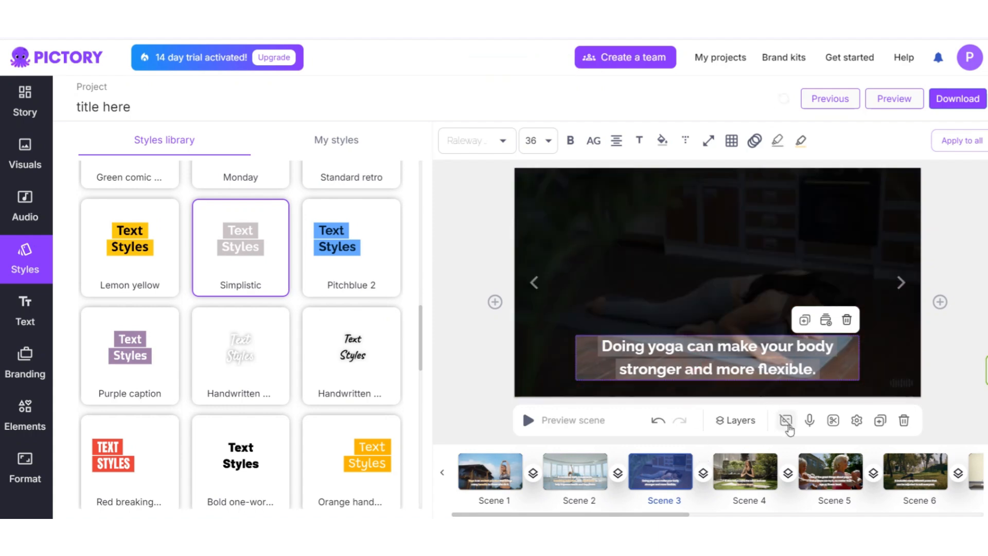
Try hiding the caption text in Scene 3 and all other scenes, and undo the change.
left_click(786, 424)
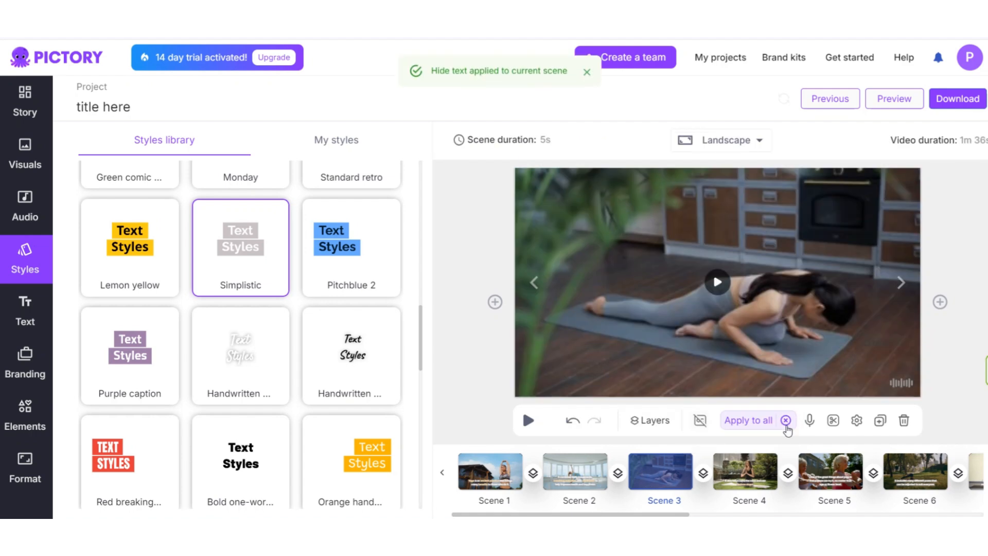
left_click(750, 421)
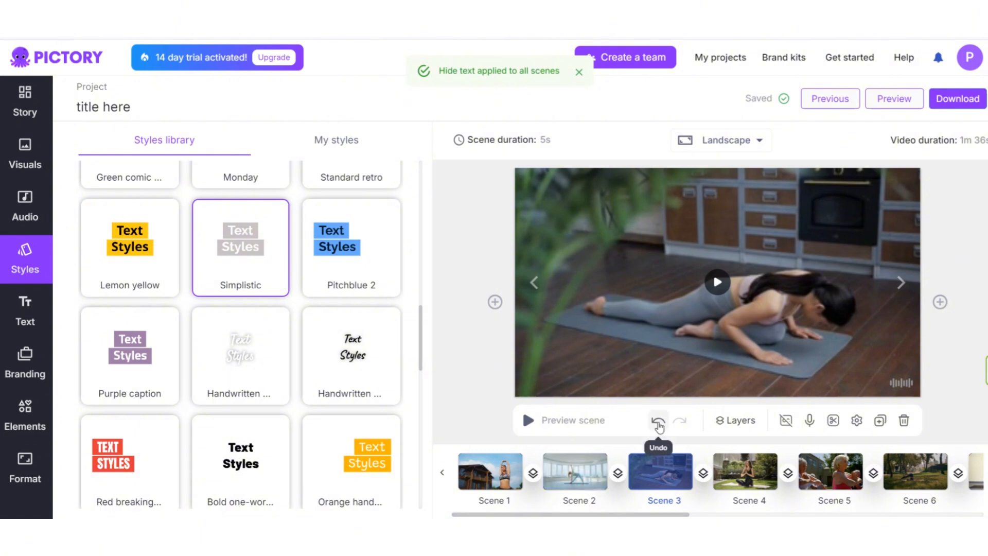
left_click(658, 422)
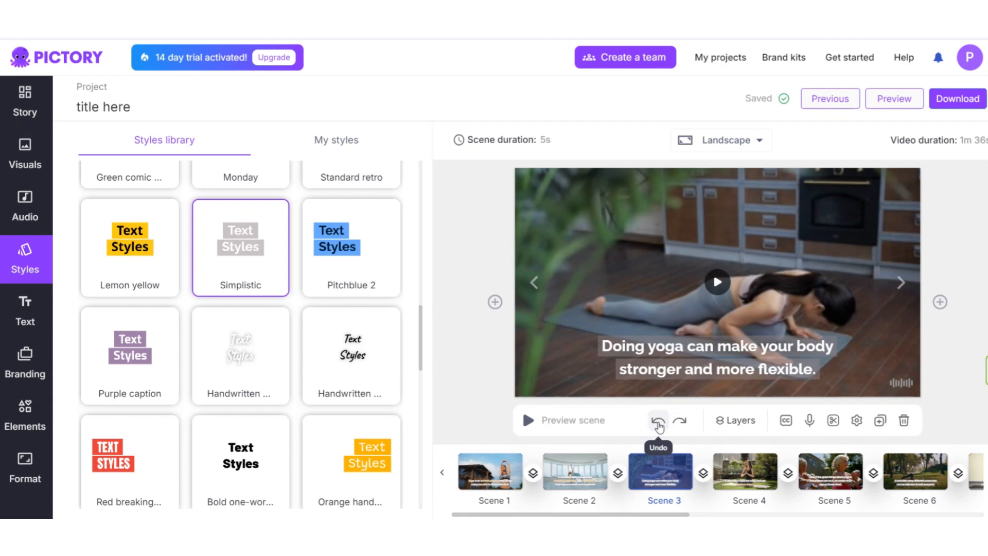
left_click(658, 422)
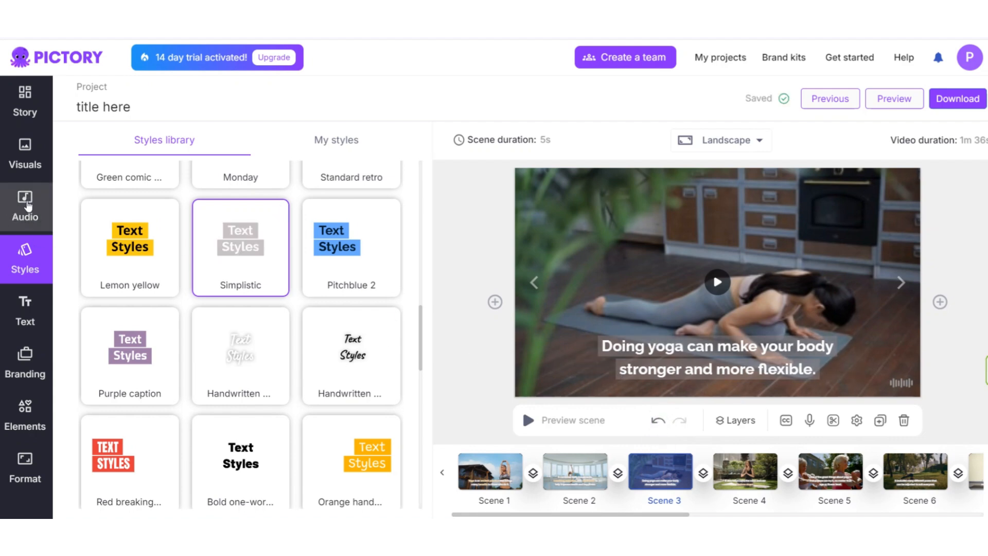
Browse the background music tracks and examine the Mood, Purpose, Genre and Duration filter options.
left_click(27, 206)
scroll(172, 314, "down", 2)
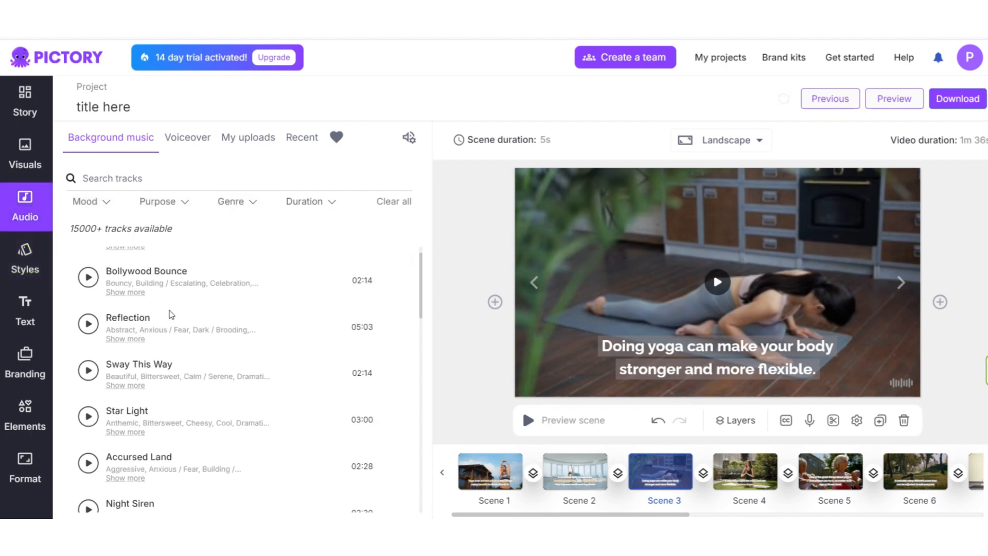
scroll(190, 346, "down", 10)
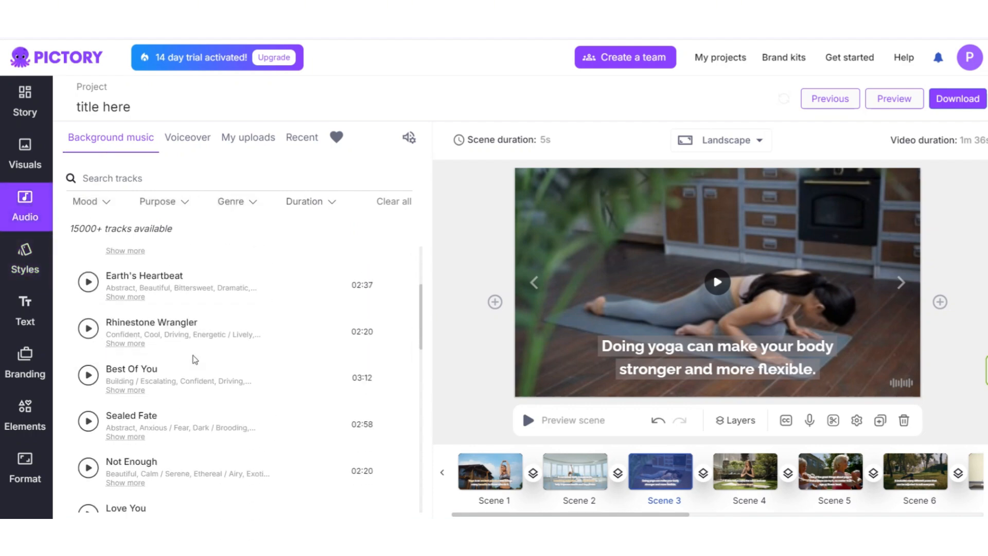
scroll(195, 359, "down", 6)
left_click(91, 203)
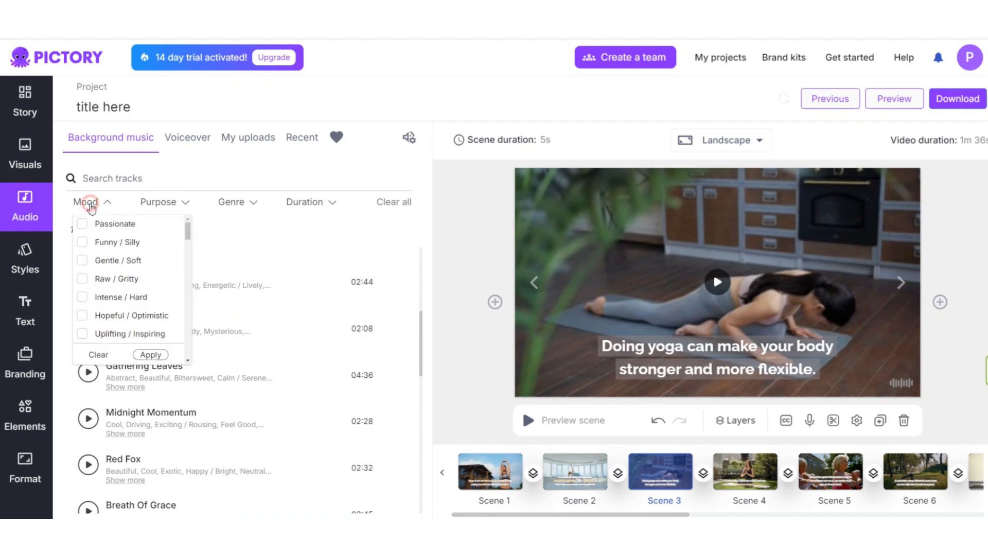
left_click(183, 203)
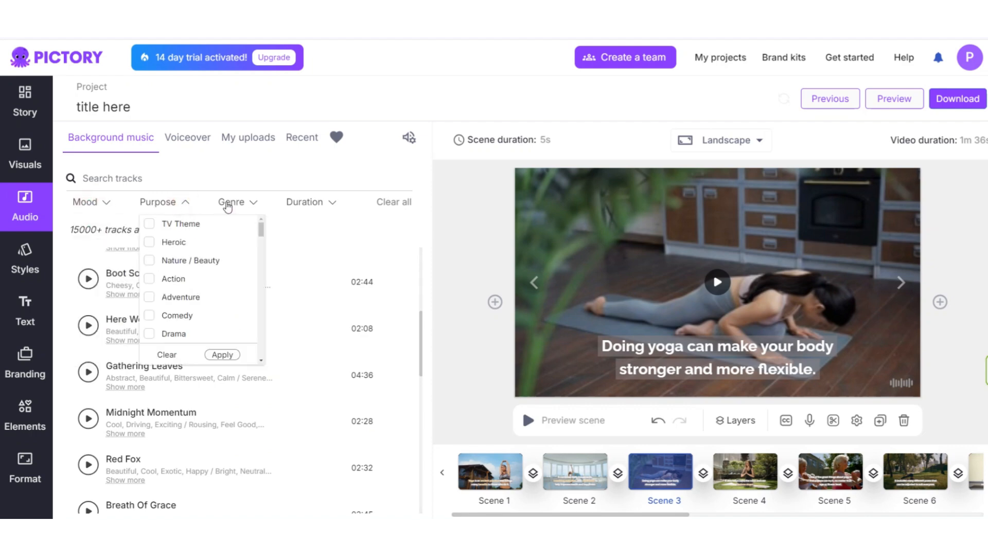
left_click(247, 204)
left_click(310, 203)
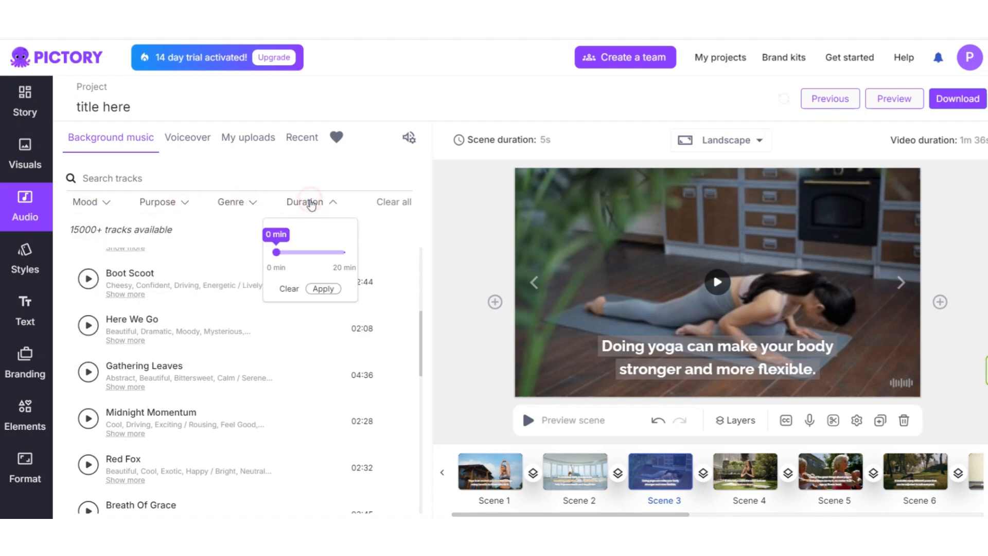
left_click(67, 221)
scroll(89, 340, "down", 1)
scroll(89, 340, "down", 5)
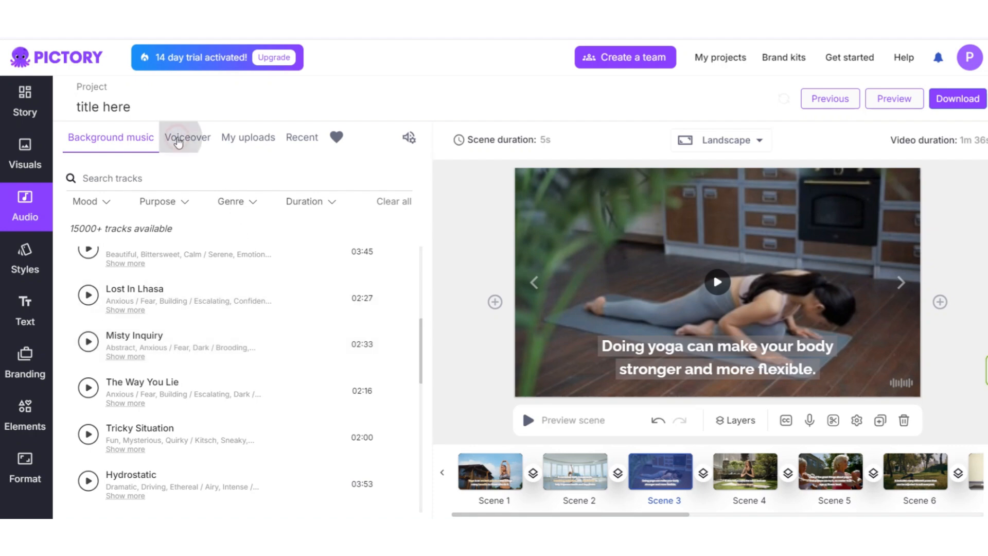
Examine the voiceover filter options for language, accent, age, purpose and gender.
left_click(180, 144)
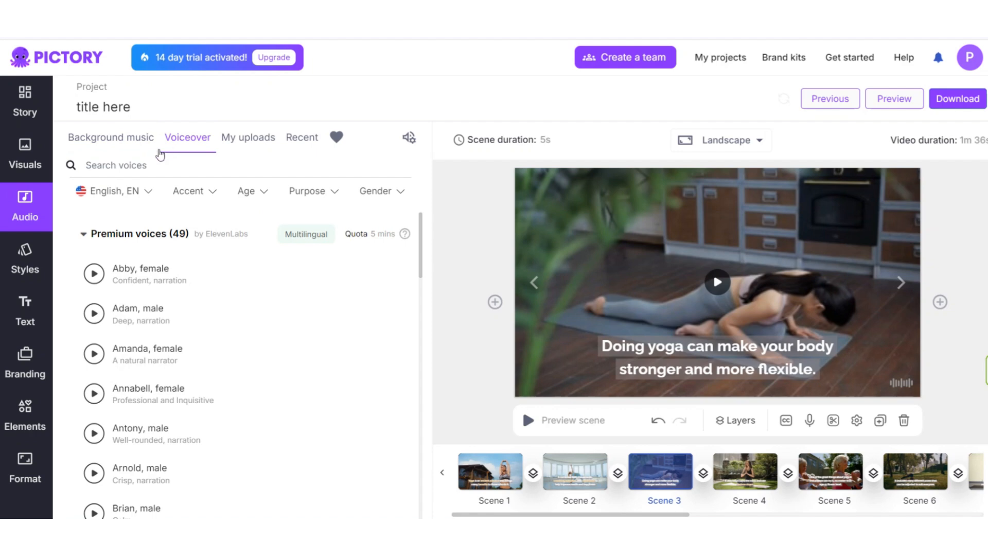
left_click(87, 197)
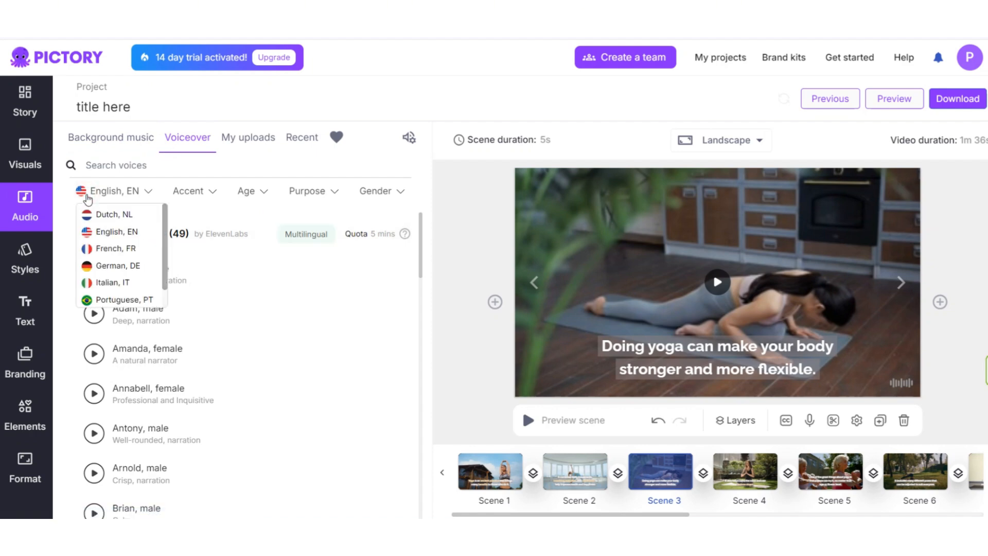
left_click(186, 193)
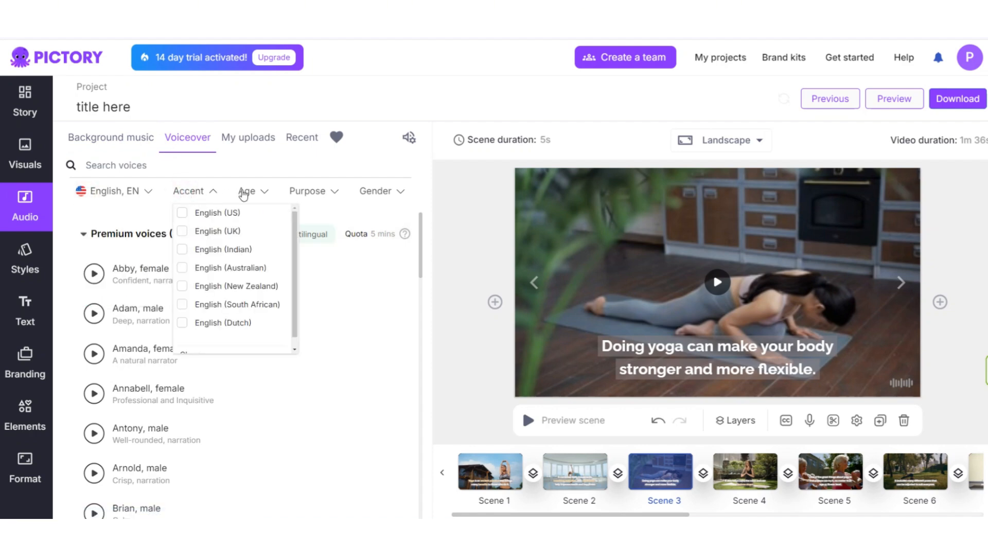
left_click(243, 193)
left_click(307, 193)
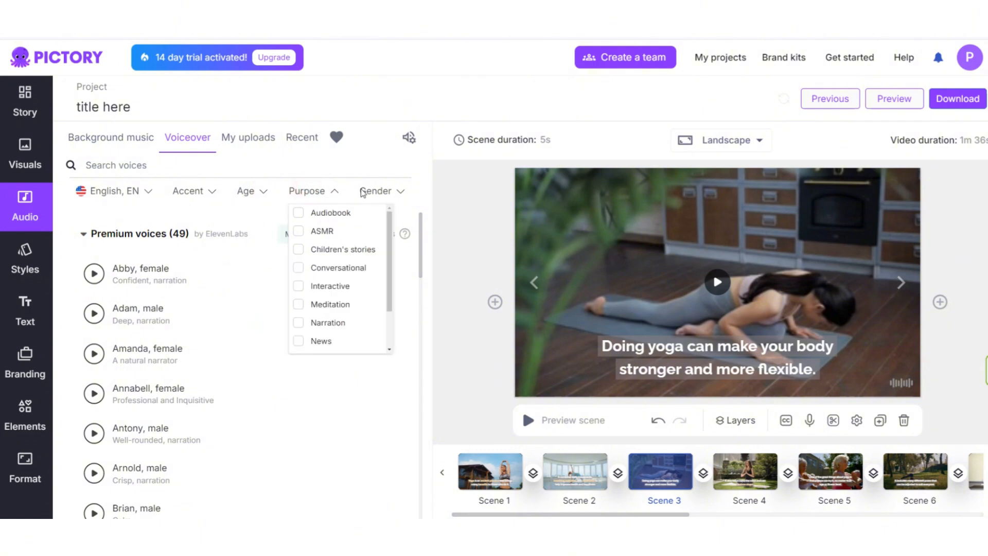
left_click(362, 193)
left_click(75, 209)
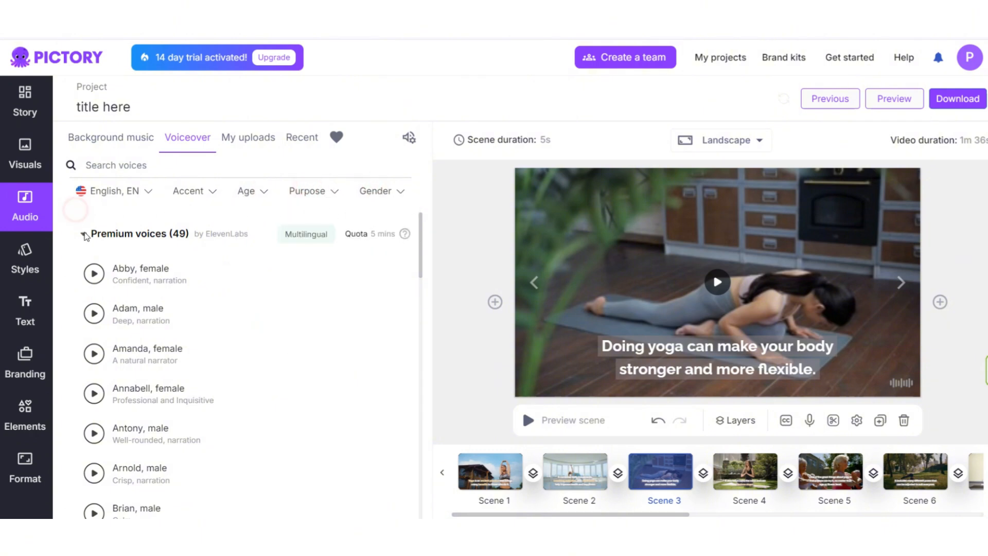
Look through the Premium and Standard voice lists and listen to the Abby and Charlie premium voice samples.
left_click(83, 235)
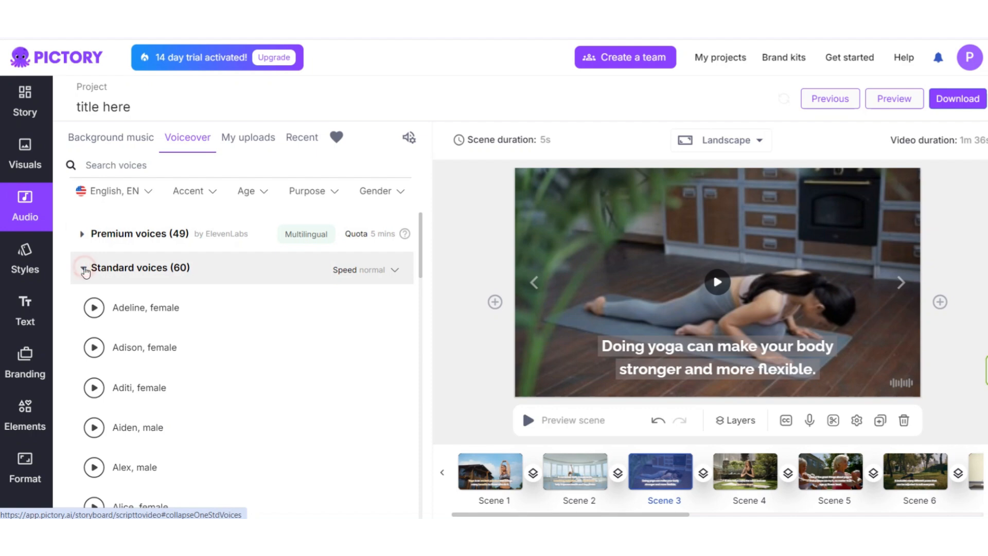
left_click(84, 268)
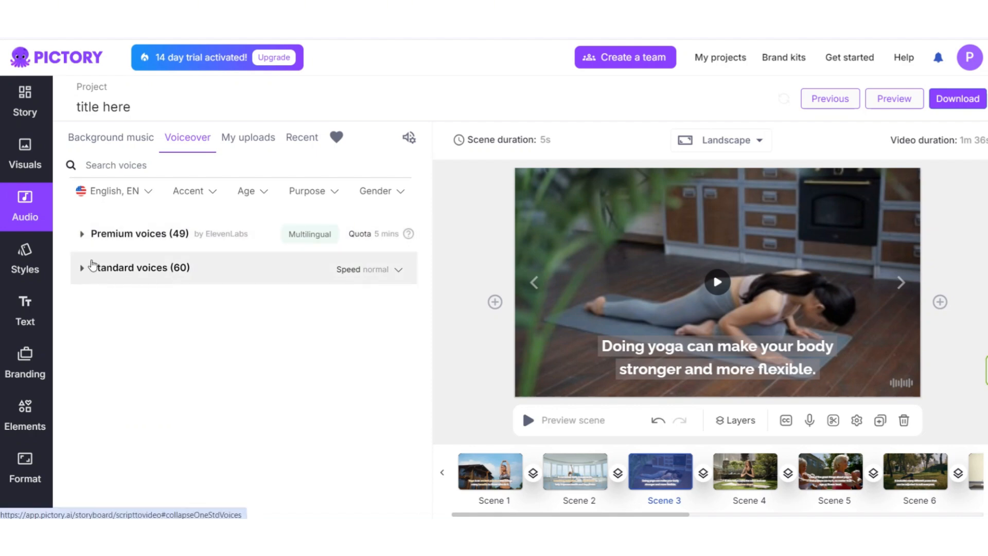
left_click(81, 236)
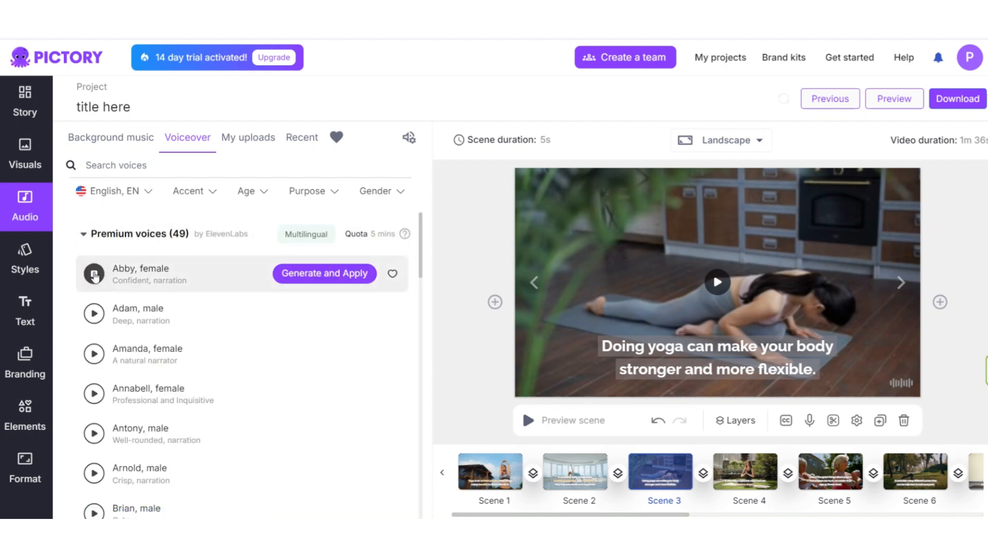
scroll(93, 360, "down", 1)
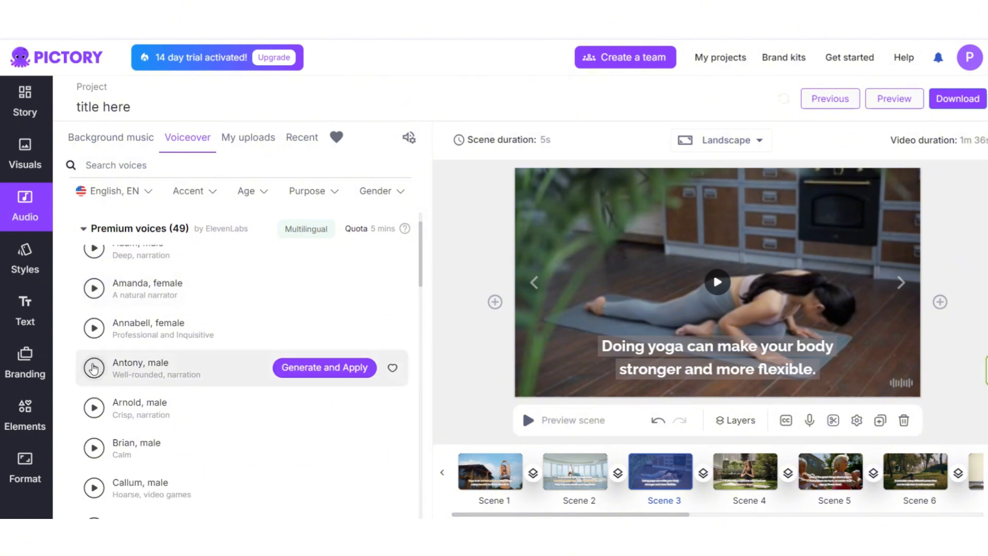
scroll(93, 367, "down", 2)
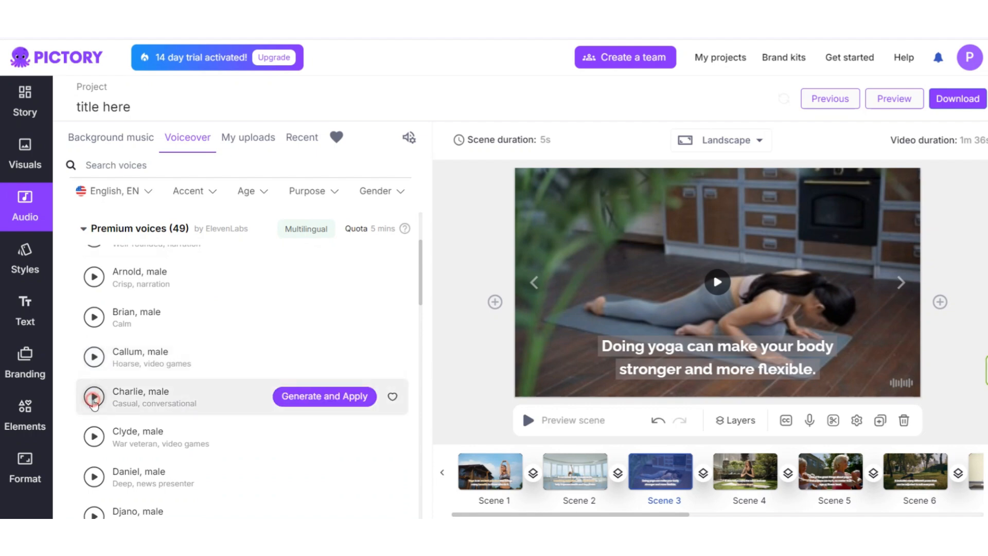
scroll(93, 405, "down", 3)
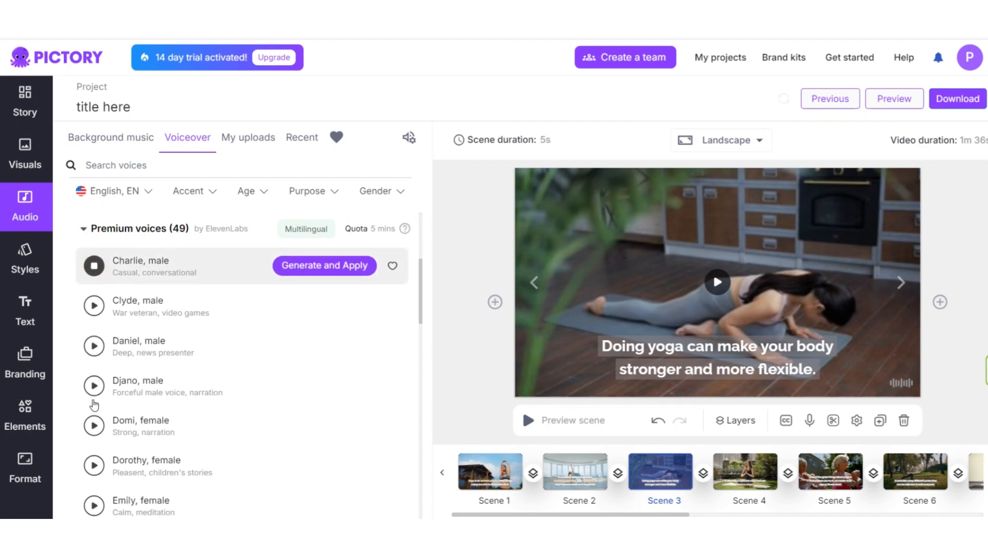
Listen to samples of the Emily, Ethan, Harry, Isabella, Johnny and Mark premium voices to compare them.
left_click(94, 440)
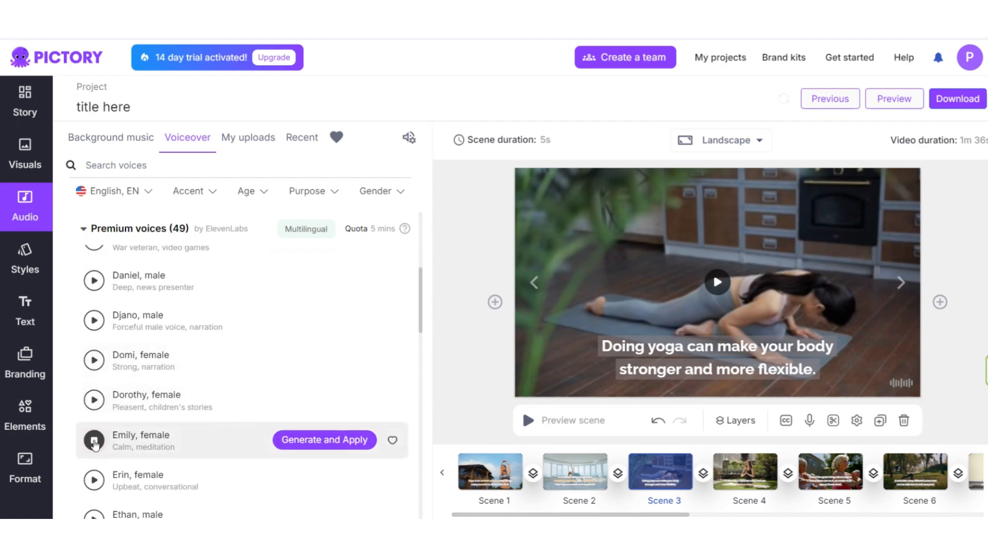
scroll(94, 441, "down", 2)
scroll(94, 444, "down", 2)
left_click(94, 323)
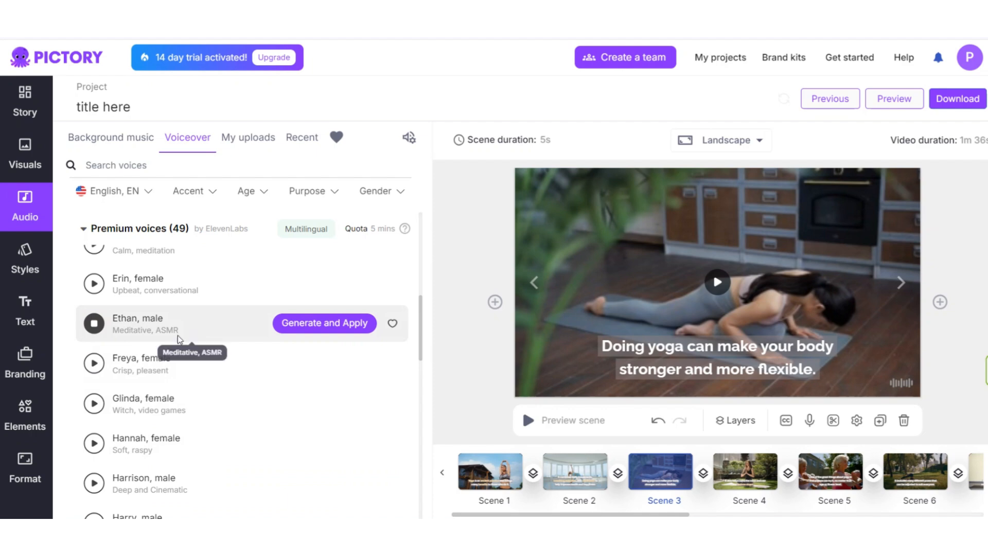
scroll(93, 380, "down", 2)
left_click(94, 392)
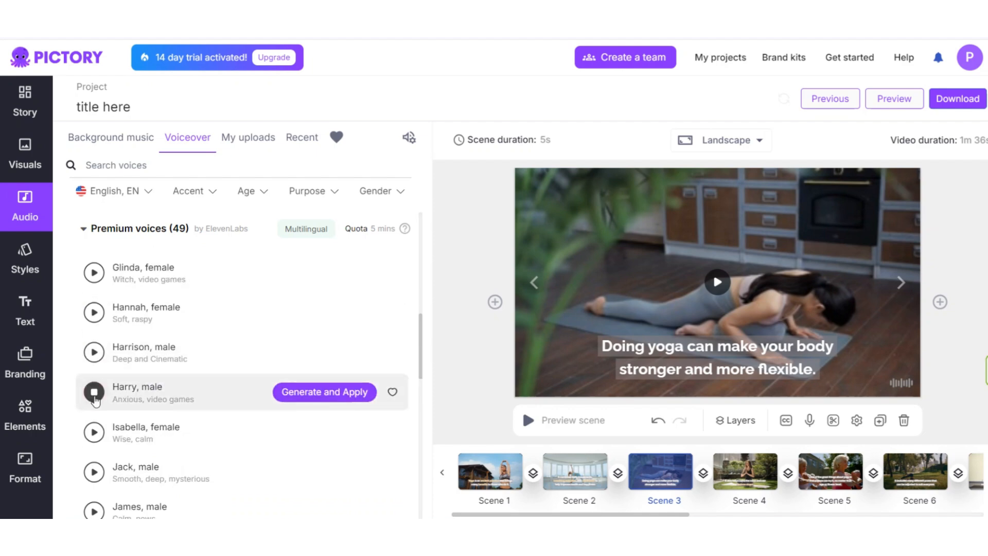
scroll(95, 401, "down", 2)
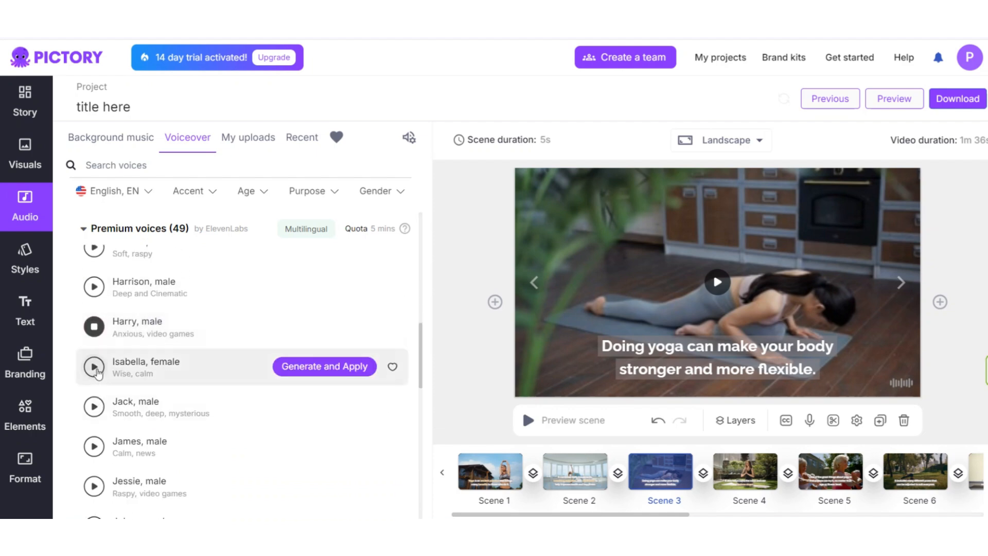
left_click(95, 367)
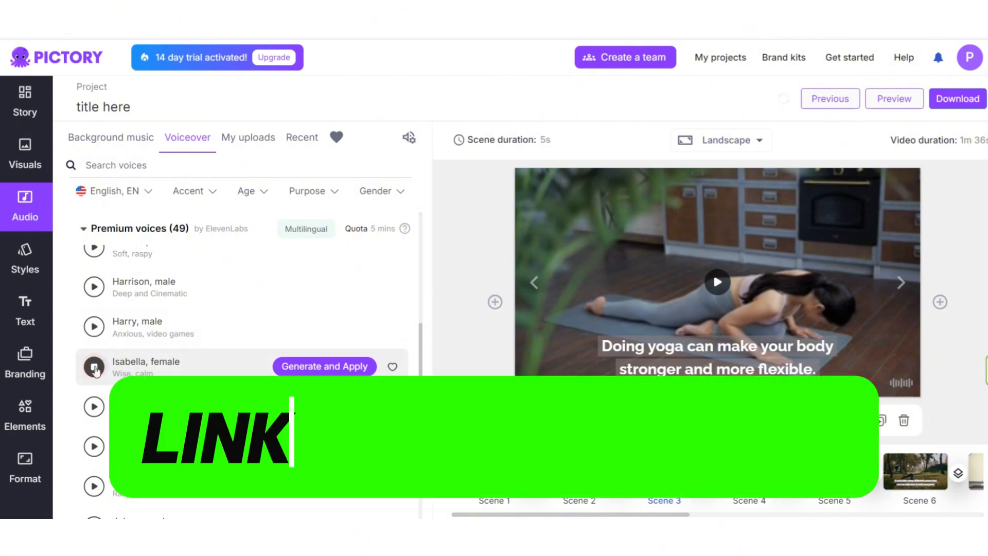
scroll(97, 369, "down", 3)
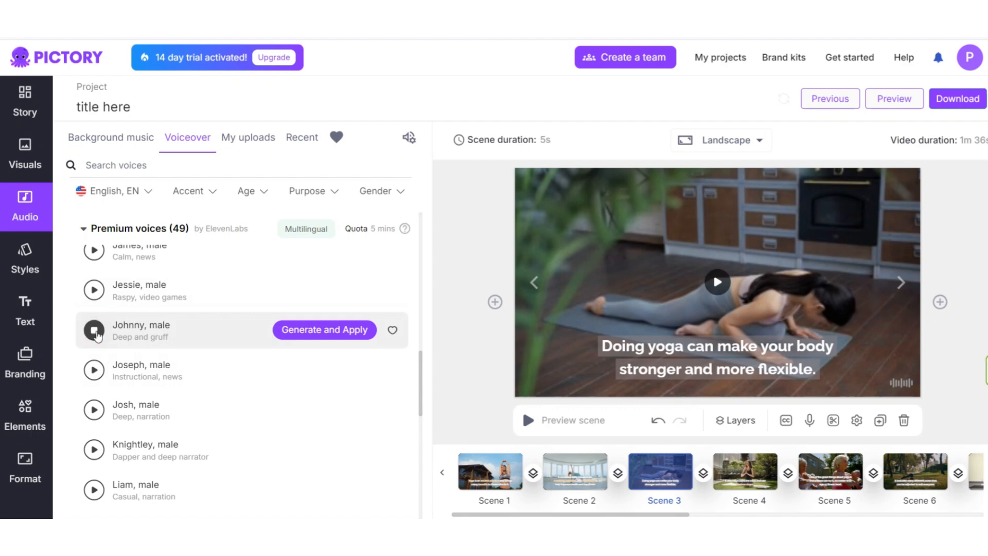
scroll(96, 360, "down", 3)
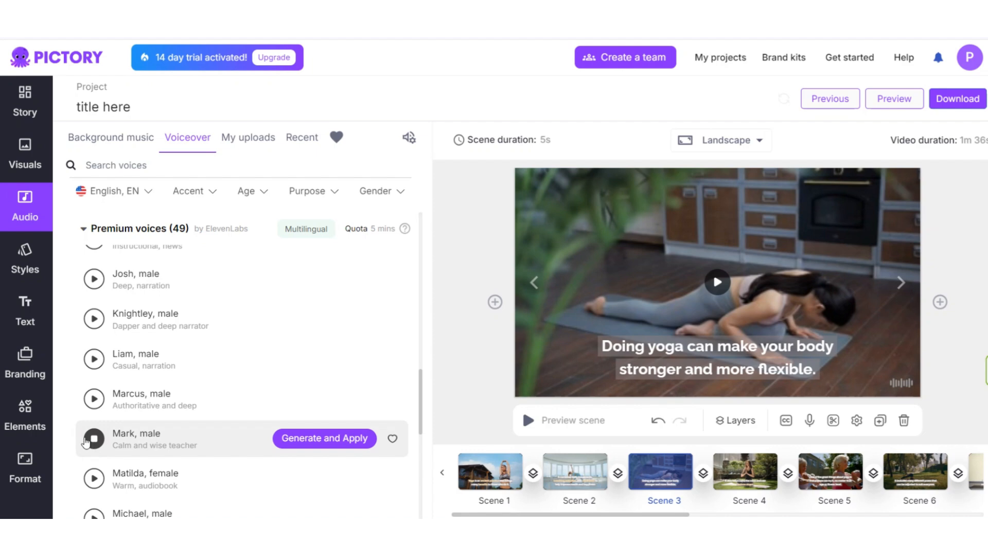
Listen to the Amanda premium voice, and generate and apply it as the video's voiceover.
scroll(92, 360, "up", 15)
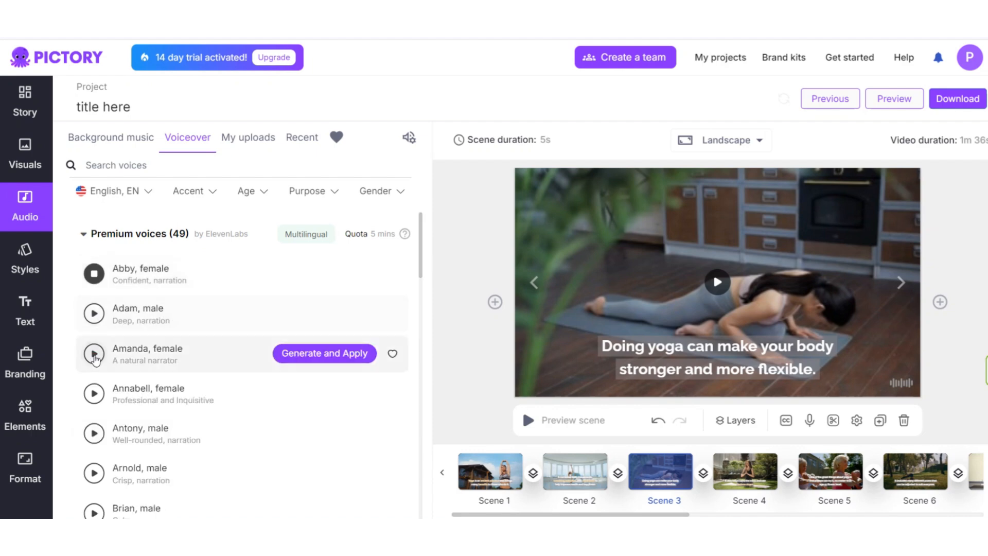
left_click(94, 353)
left_click(335, 358)
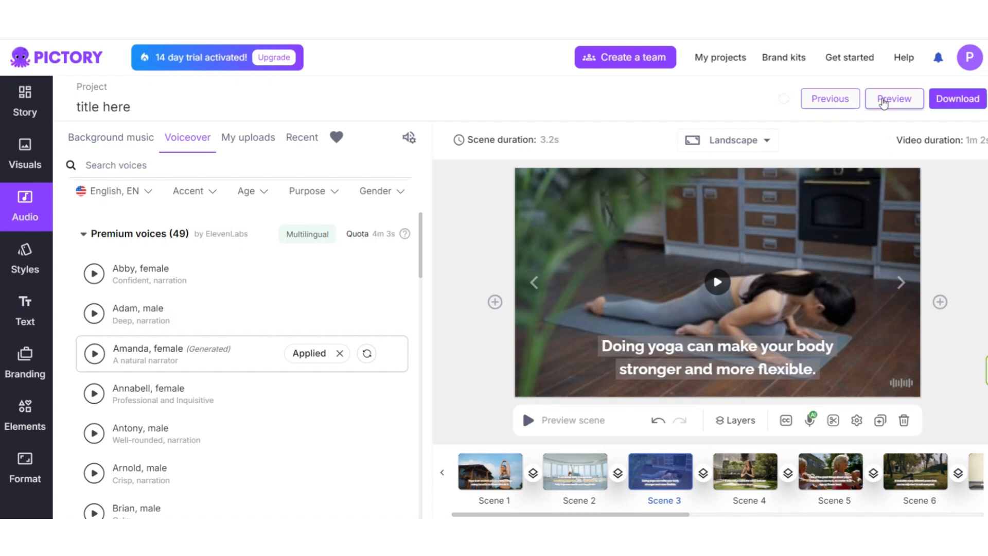
Watch the preview of the whole video with its voiceover and close it to return to the storyboard.
left_click(898, 100)
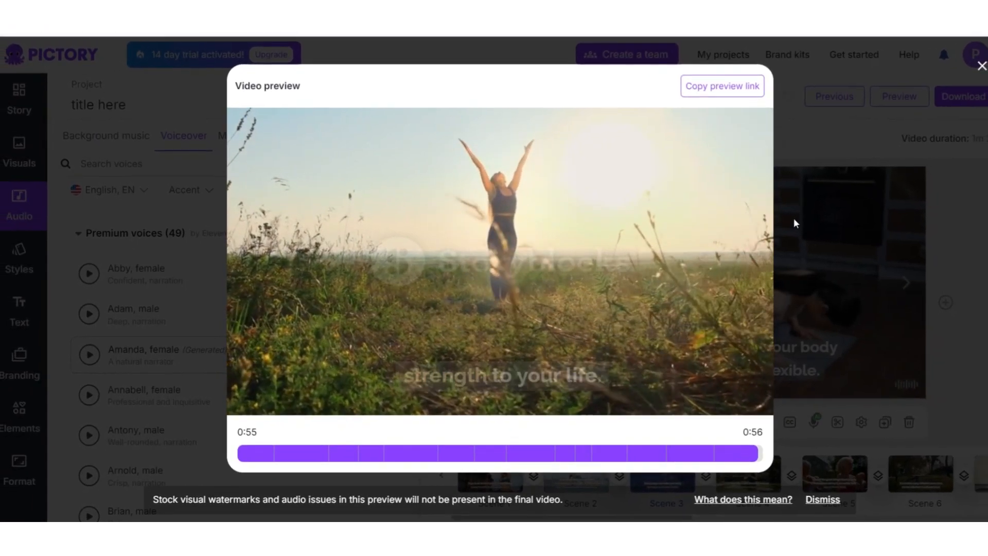
left_click(974, 70)
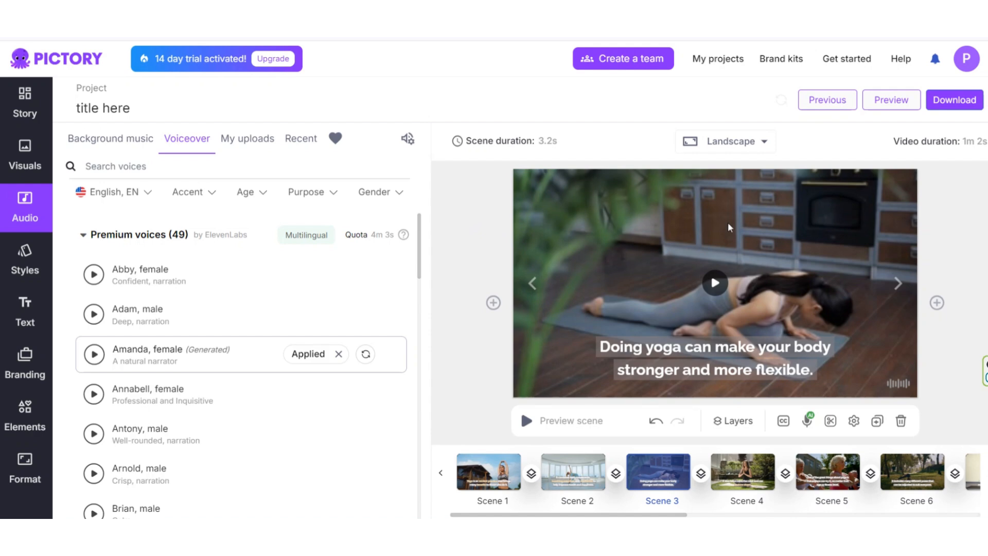
left_click_drag(566, 515, 522, 514)
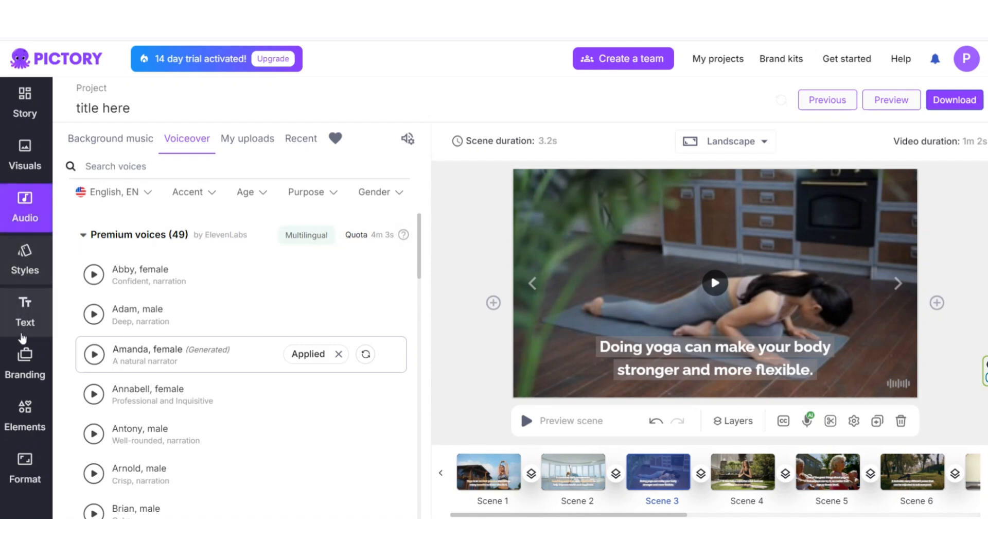
Try the 9:16 Portrait and 1:1 Square aspect ratios, and check Scenes 2, 4 and 5 in the square format.
left_click(23, 468)
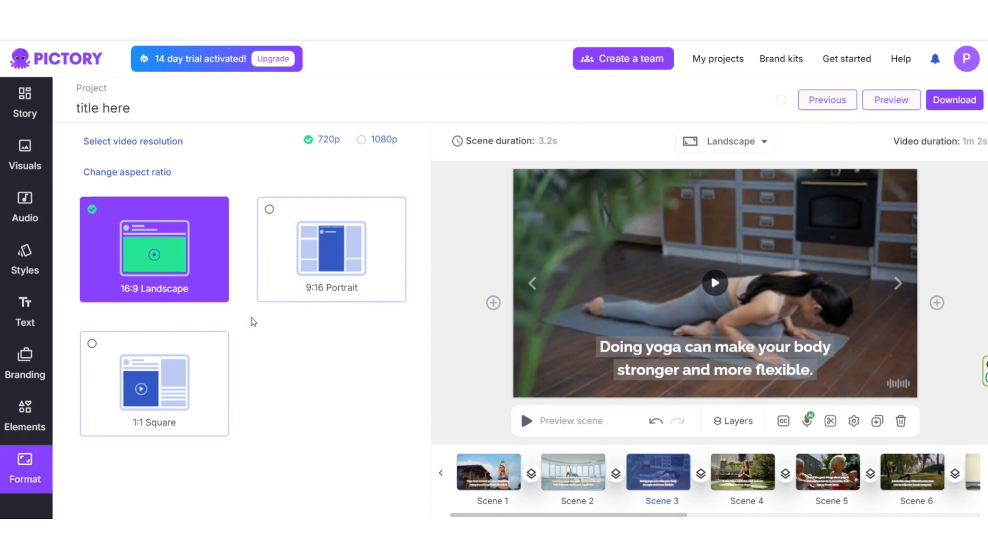
left_click(315, 260)
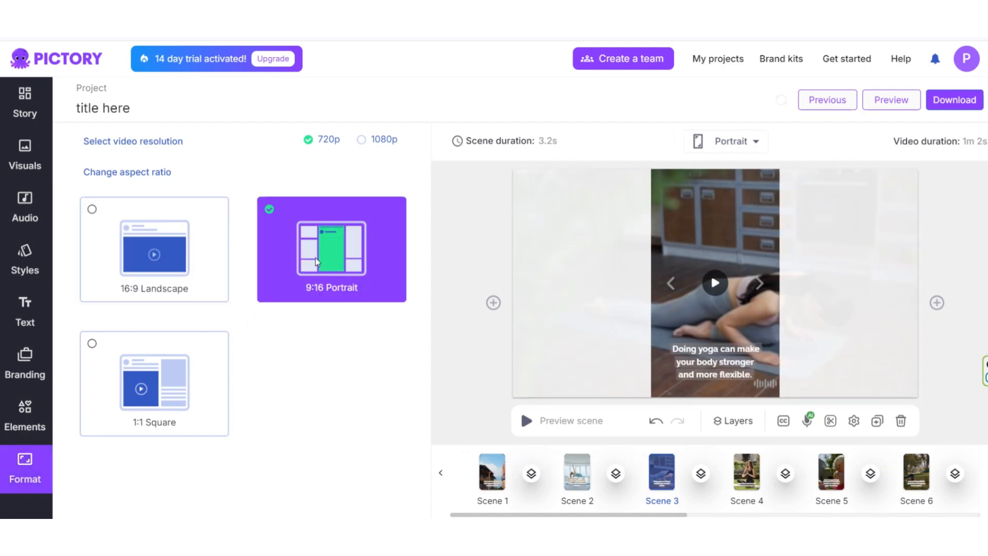
left_click(165, 377)
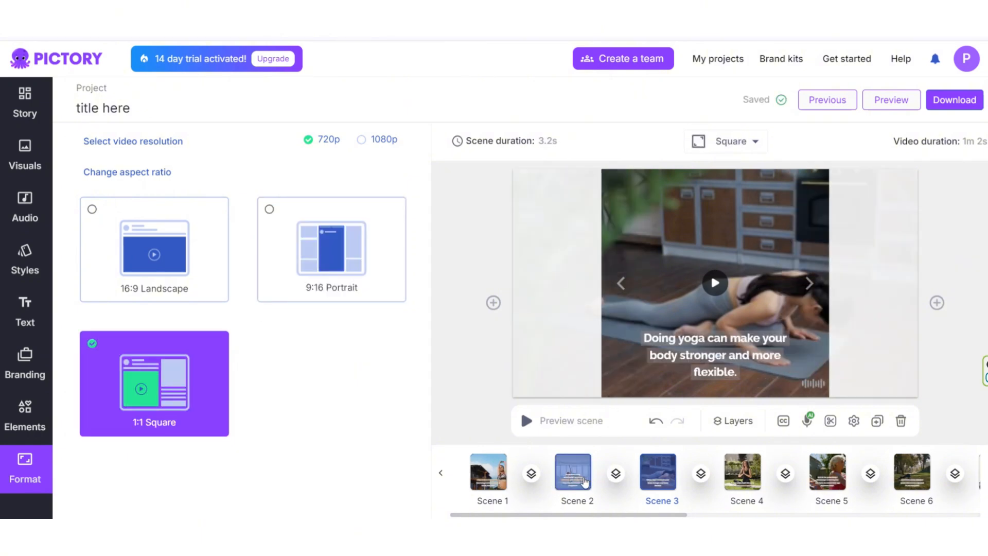
left_click(577, 478)
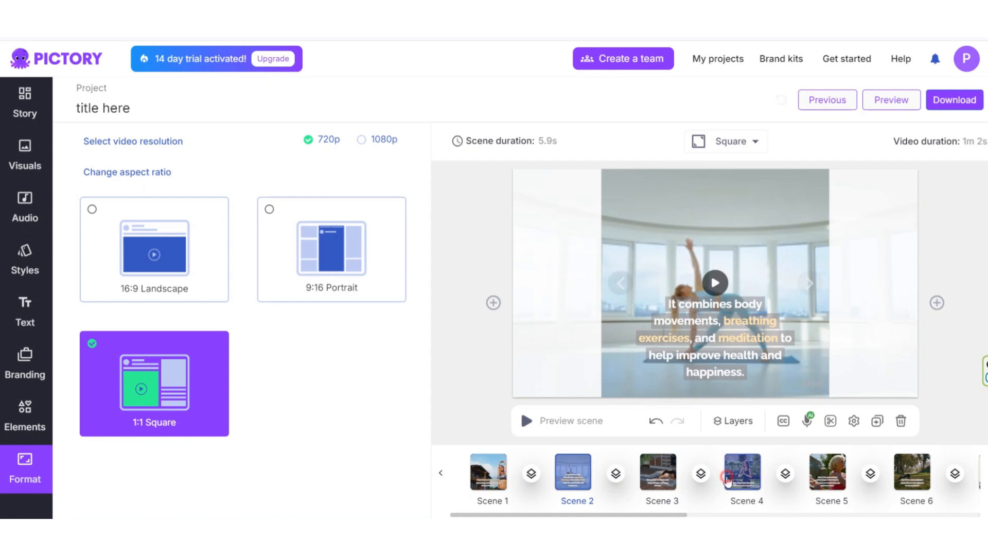
left_click(728, 478)
left_click(825, 478)
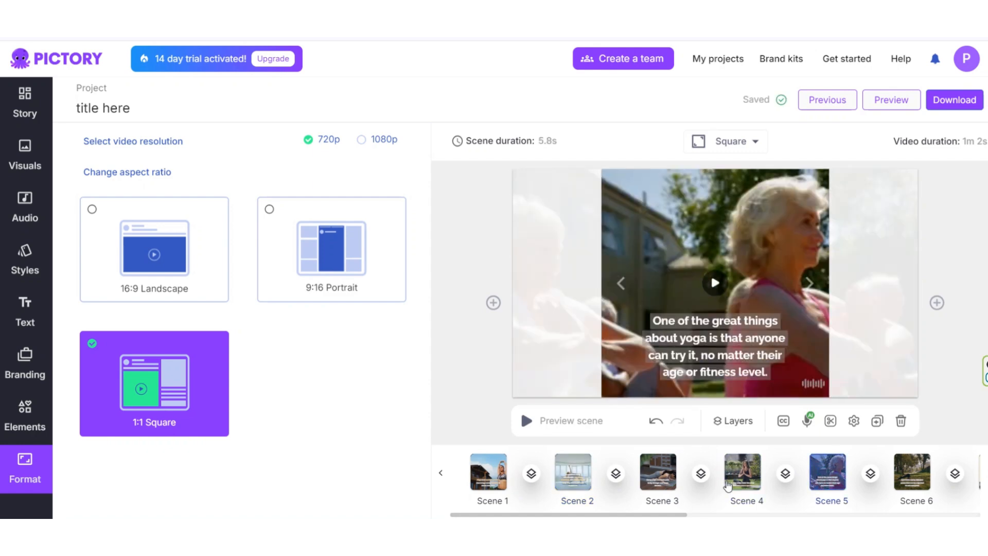
Try 9:16 Portrait with the Scene 1 caption moved slightly up, undo the caption move and return to the 16:9 Landscape format.
left_click(361, 245)
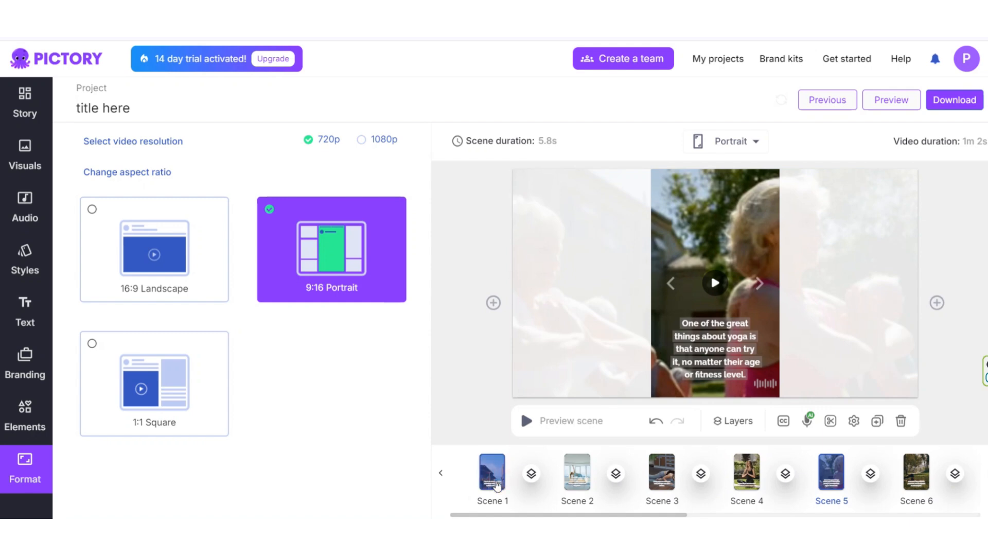
left_click(495, 484)
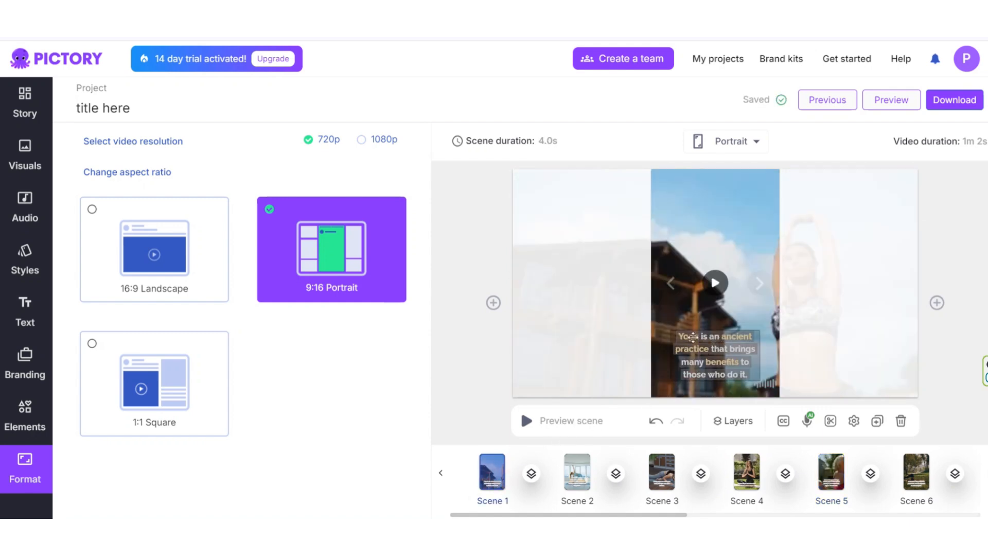
left_click_drag(718, 368, 717, 363)
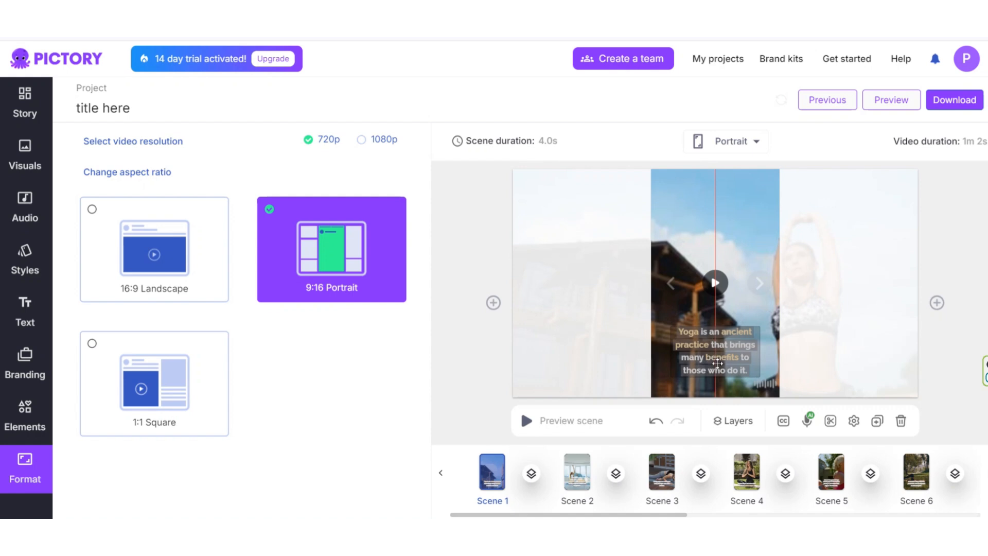
left_click(654, 420)
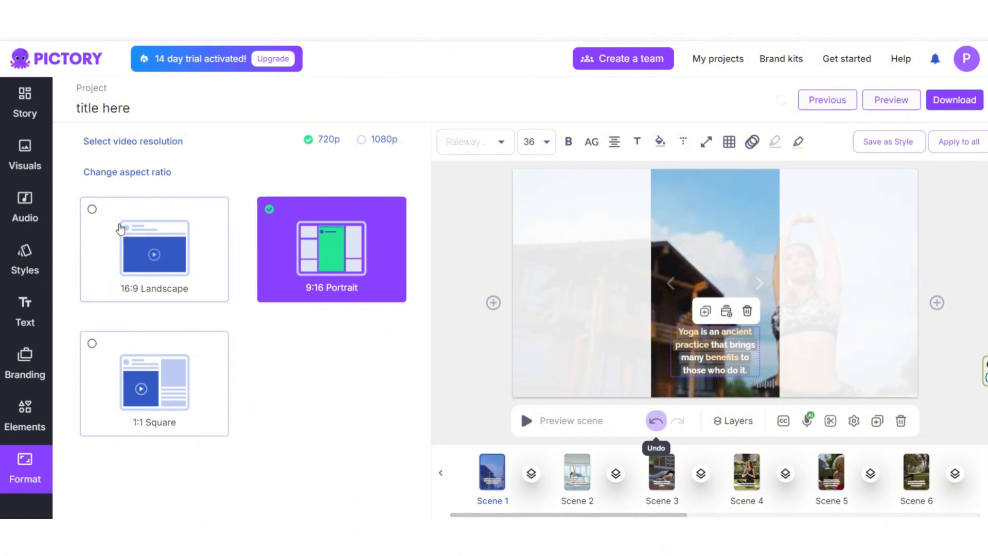
left_click(121, 222)
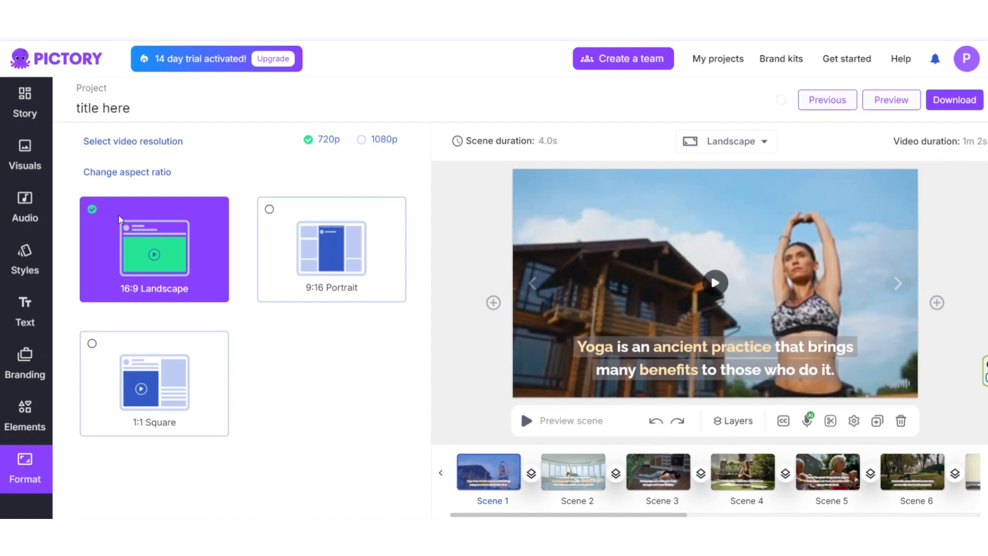
Add the multi-ring spiral from the featured elements to Scene 1 and place it over the lower-left part of the image.
left_click(26, 420)
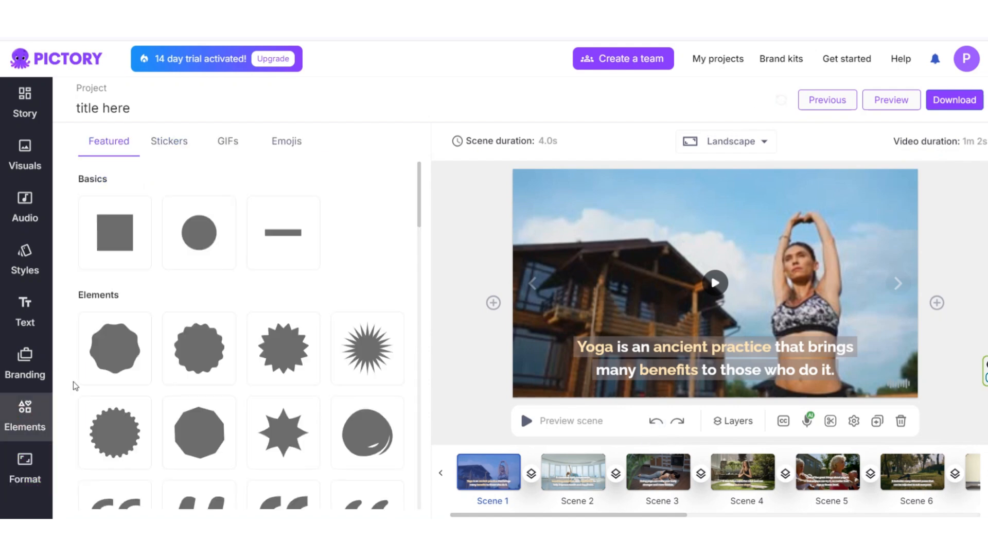
scroll(139, 275, "down", 5)
scroll(149, 288, "down", 8)
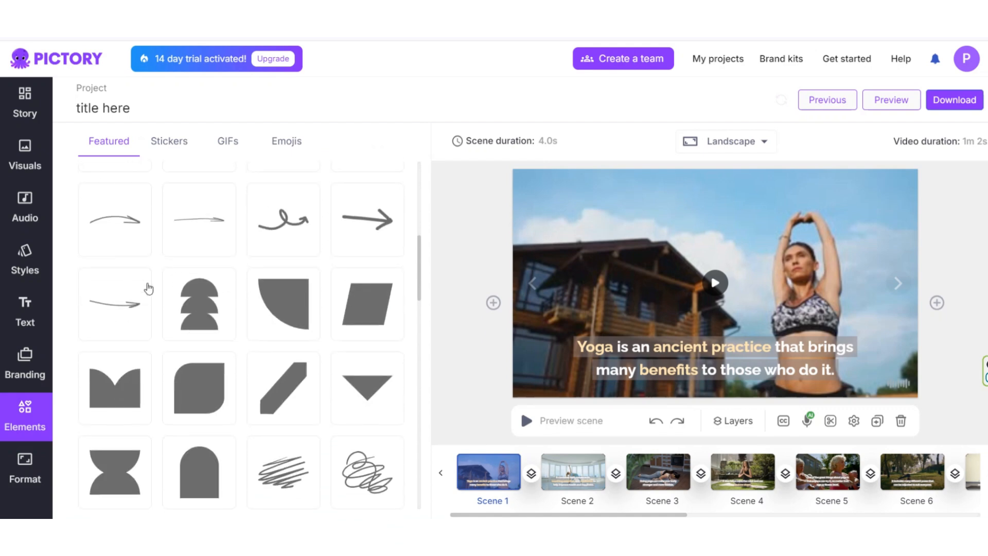
scroll(276, 324, "down", 8)
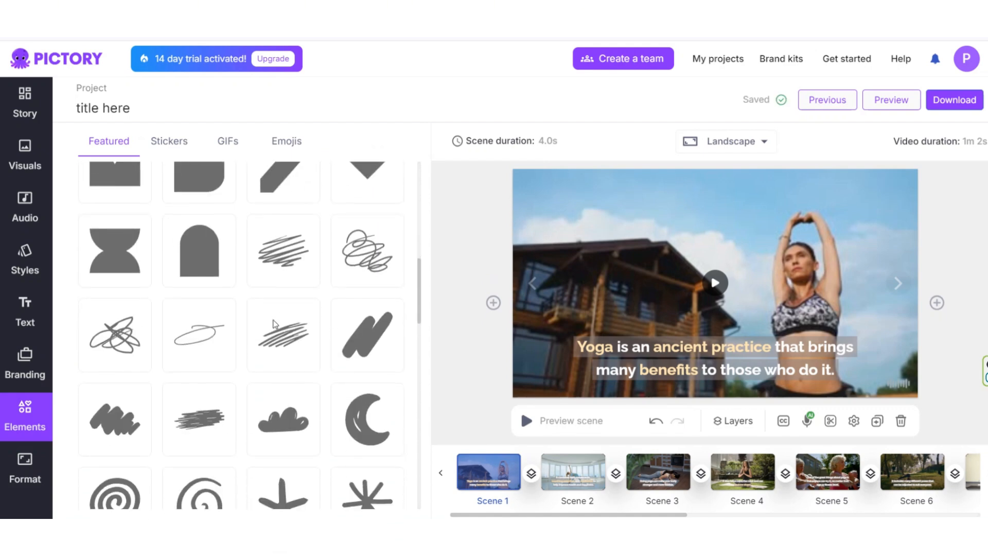
scroll(128, 299, "down", 1)
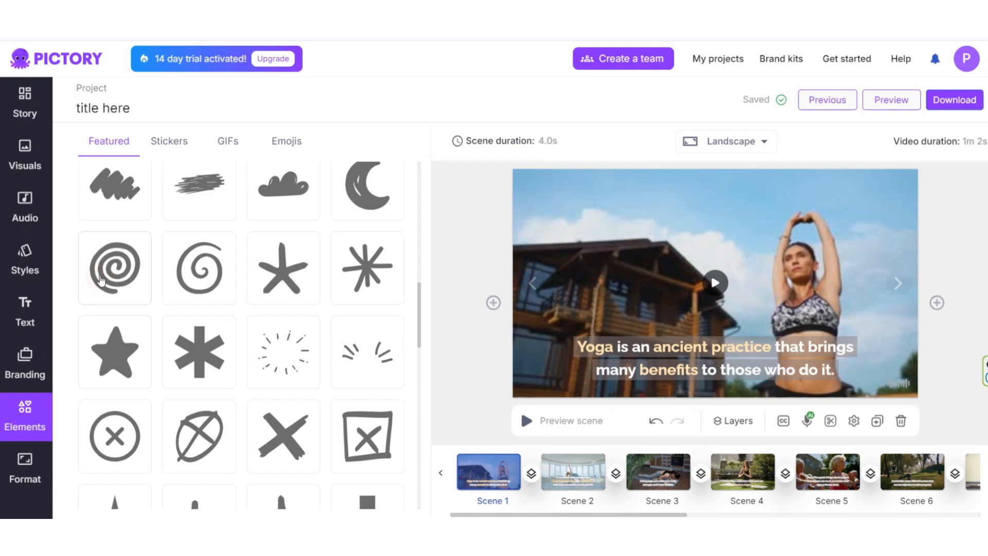
left_click(101, 281)
left_click_drag(698, 289, 539, 325)
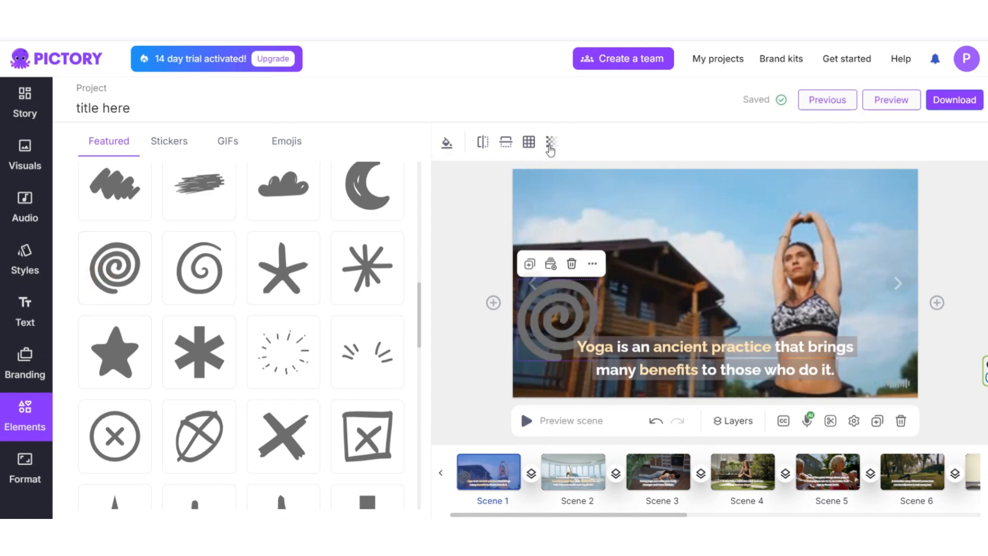
Lower the spiral's opacity to roughly two thirds and set its fill color to white.
left_click(551, 142)
left_click_drag(566, 195, 549, 189)
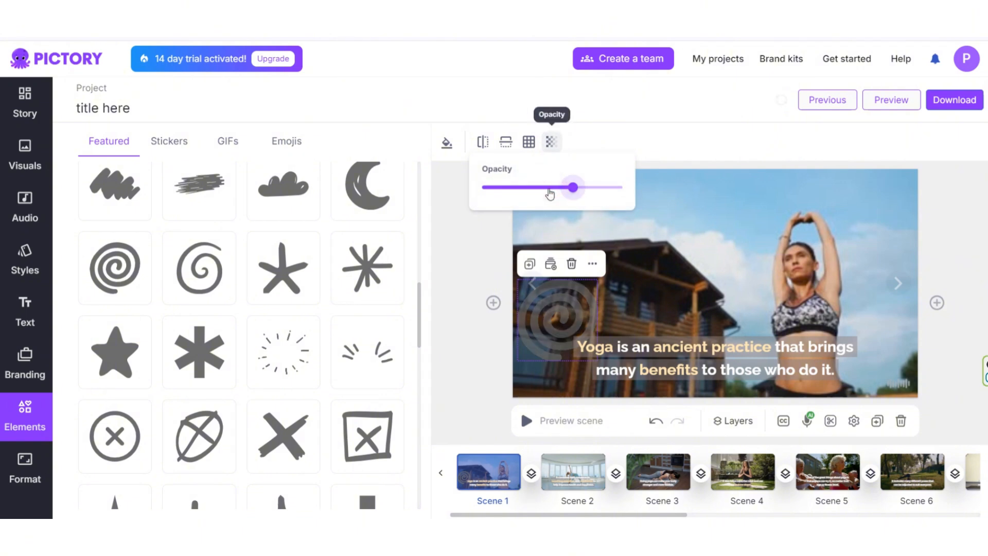
left_click(448, 144)
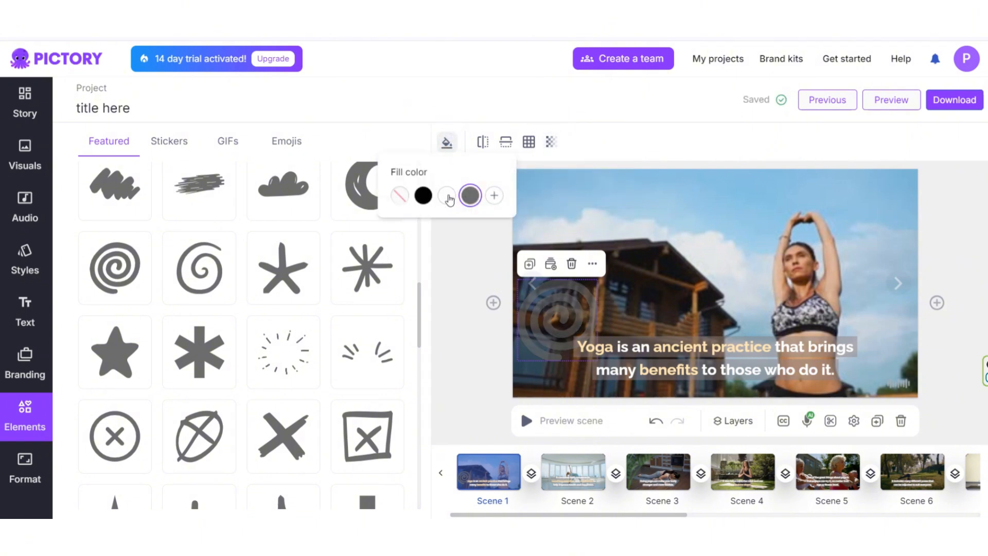
left_click(447, 196)
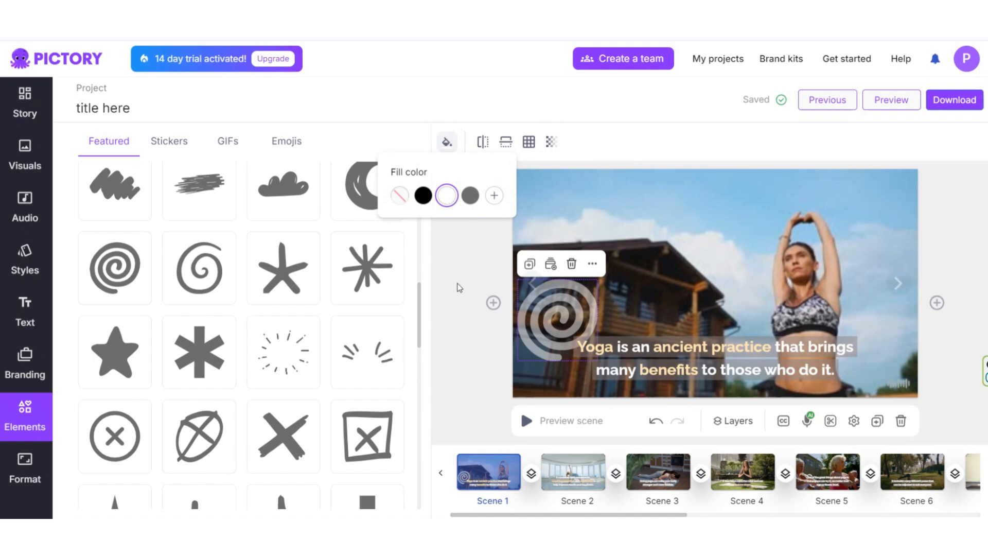
Add the short radiating-lines element to Scene 1, move it toward the woman's side of the image and deselect it.
left_click(375, 366)
left_click_drag(722, 297, 880, 212)
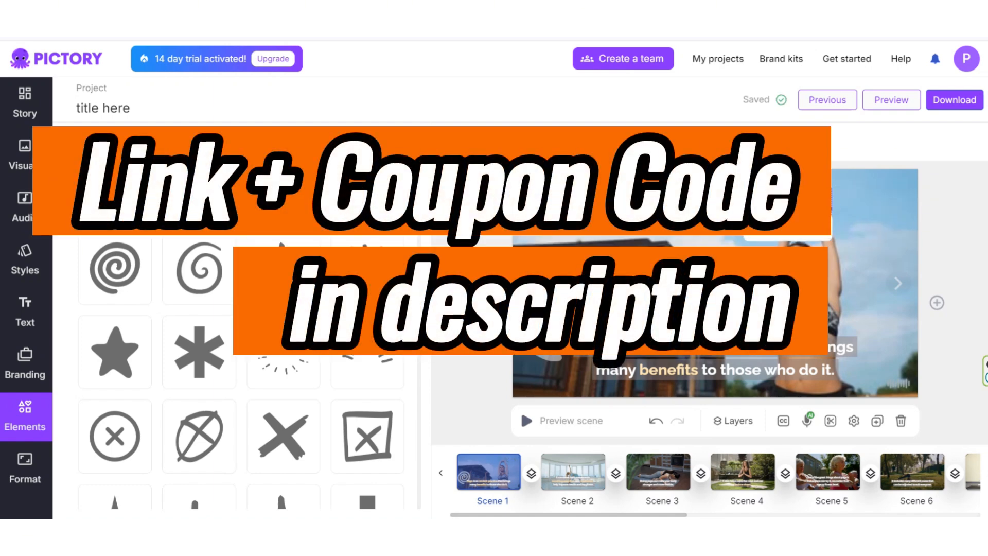
key("Escape")
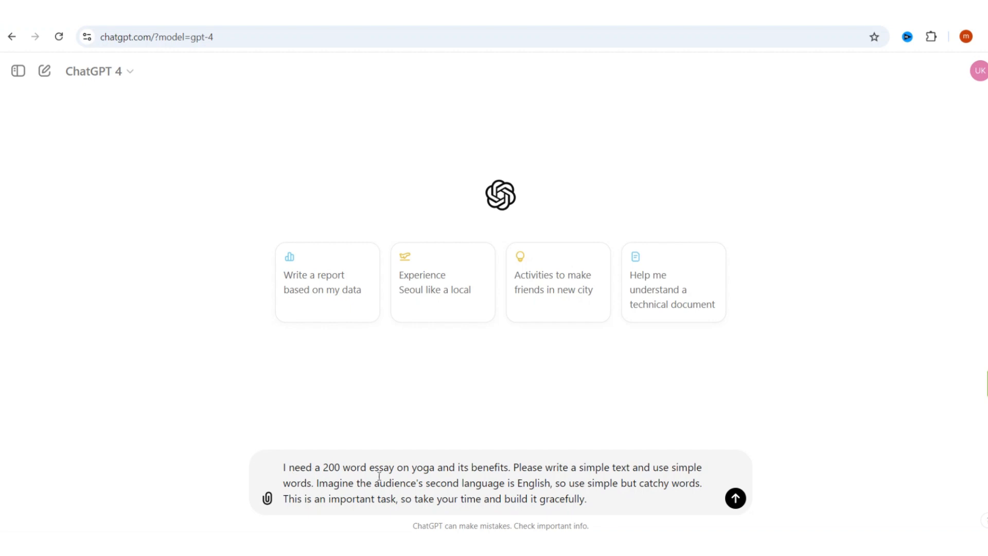
Switch to ChatGPT and submit the prompt for a simple, catchy 200 word essay on yoga and its benefits.
left_click(735, 499)
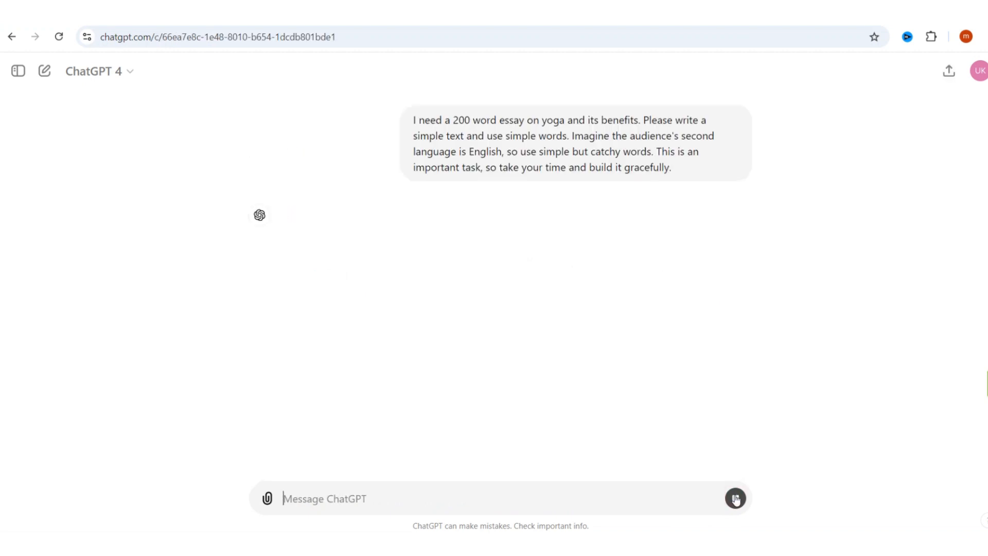